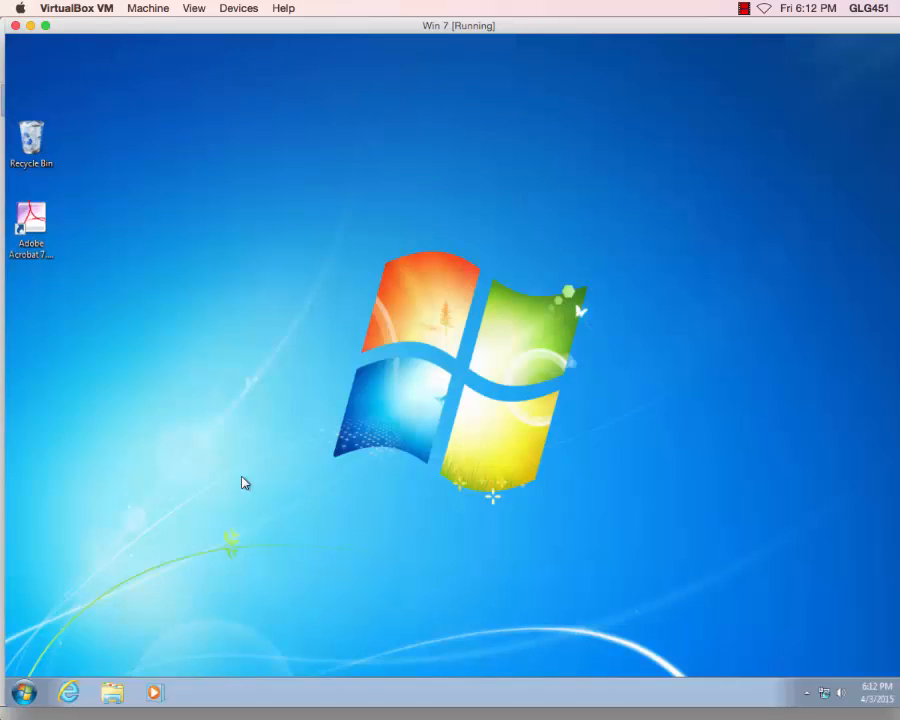
Launch Internet Explorer and select the current web address in the address bar.
{"action": "left_click", "coordinate": [70, 692]}
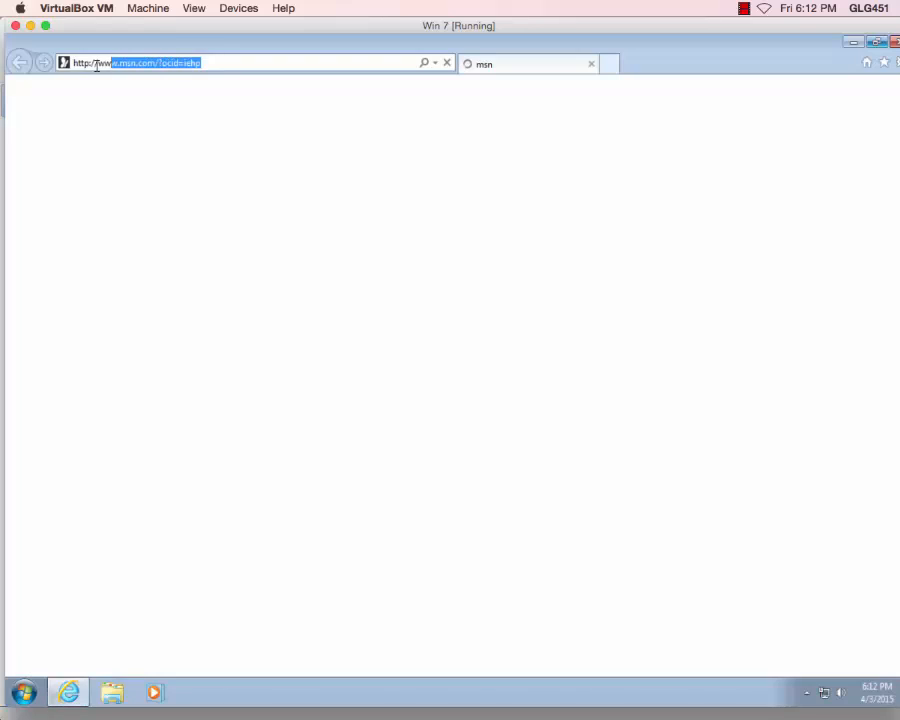
{"action": "left_click_drag", "start_coordinate": [97, 66], "coordinate": [75, 66]}
Go to my.asu.edu and sign in with the ASURITE ID and password.
{"action": "type", "text": "my"}
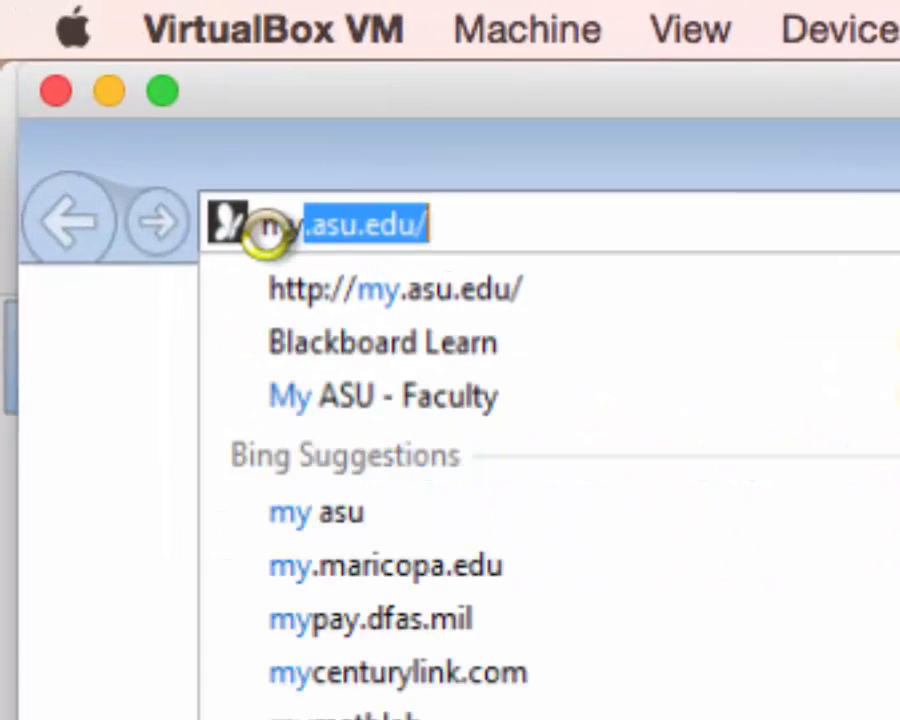
{"action": "key", "text": "Return"}
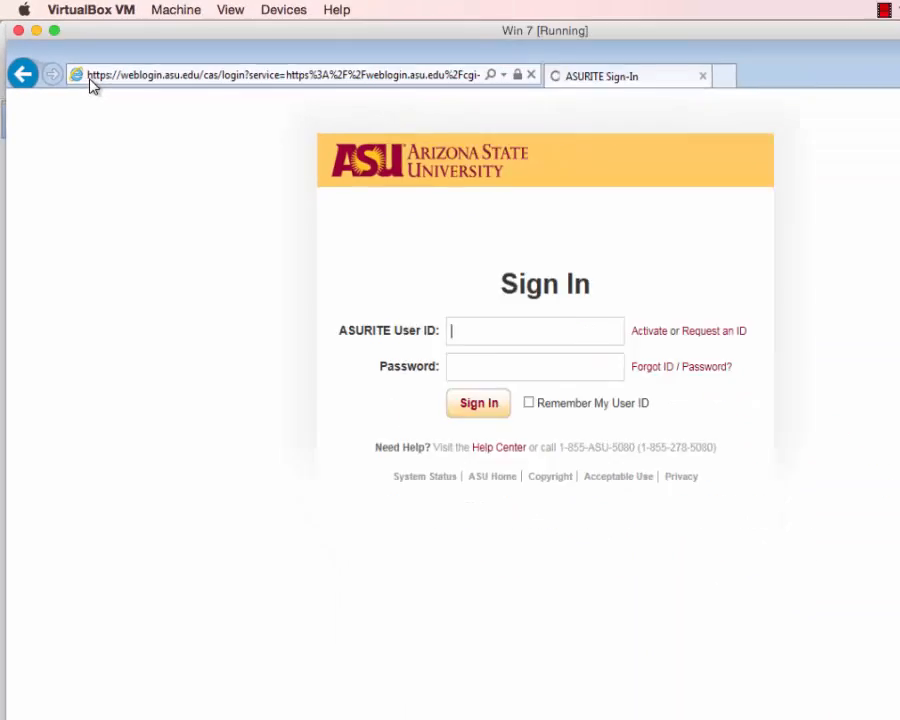
{"action": "type", "text": "arrows"}
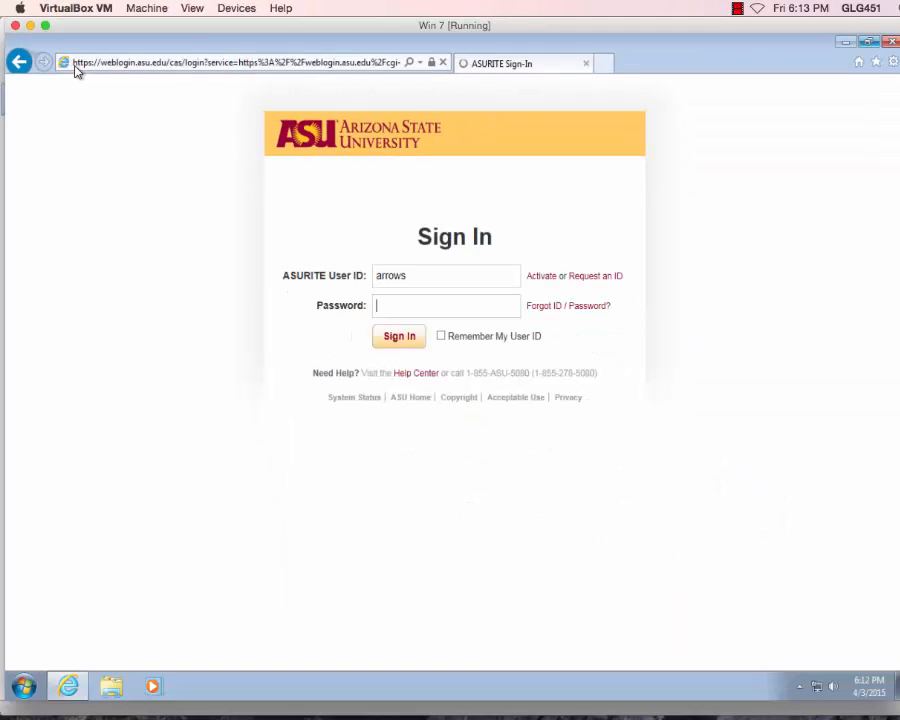
{"action": "left_click", "coordinate": [404, 340]}
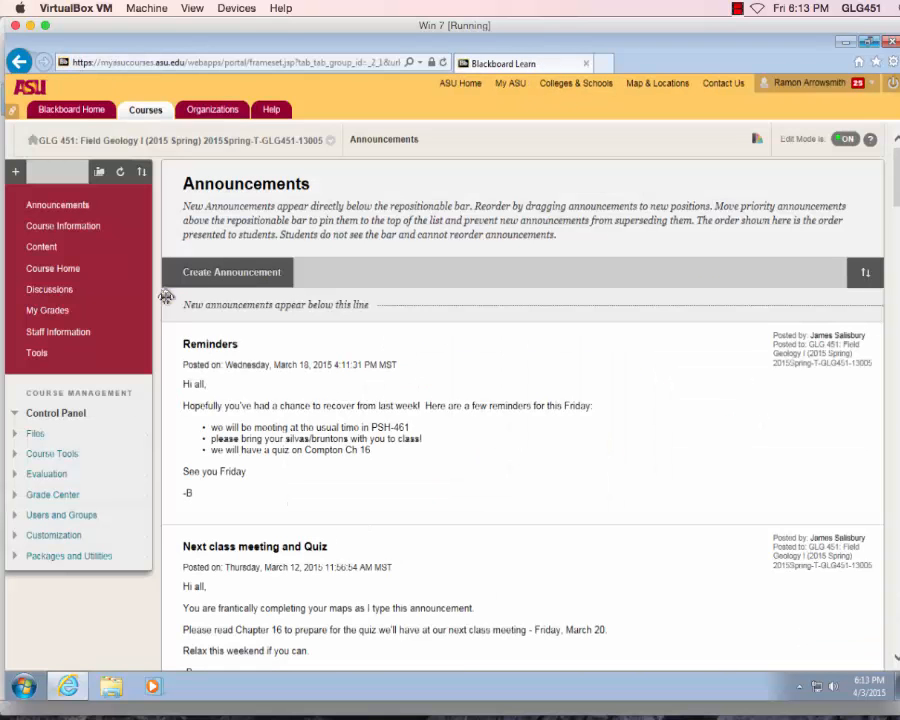
Follow Content > GIS > 'link to MAPS' to the 2015ArnettStudentMaps Google Drive folder.
{"action": "left_click", "coordinate": [37, 250]}
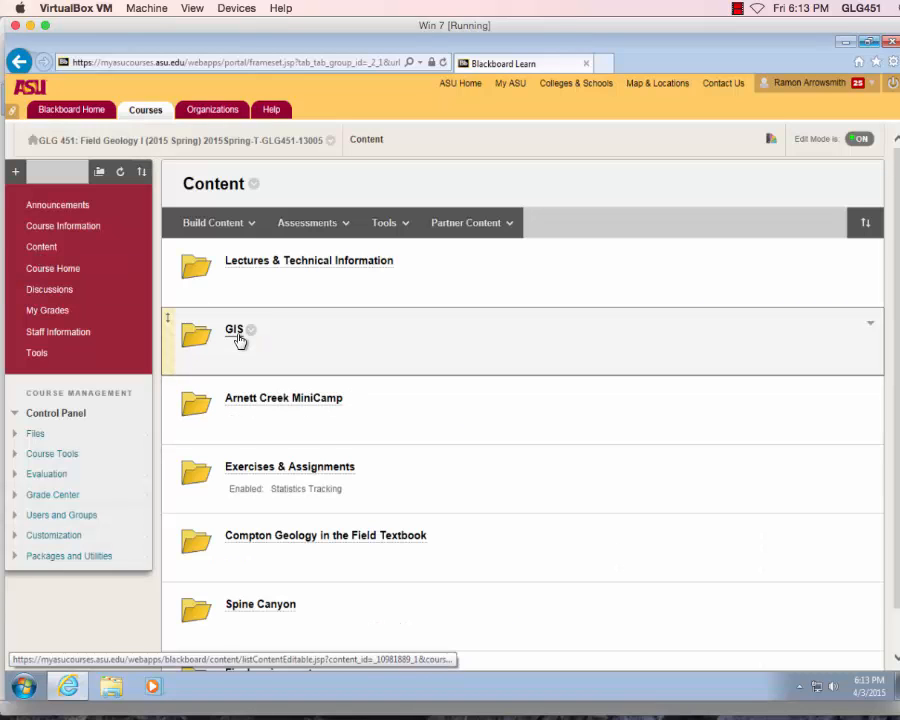
{"action": "left_click", "coordinate": [236, 333]}
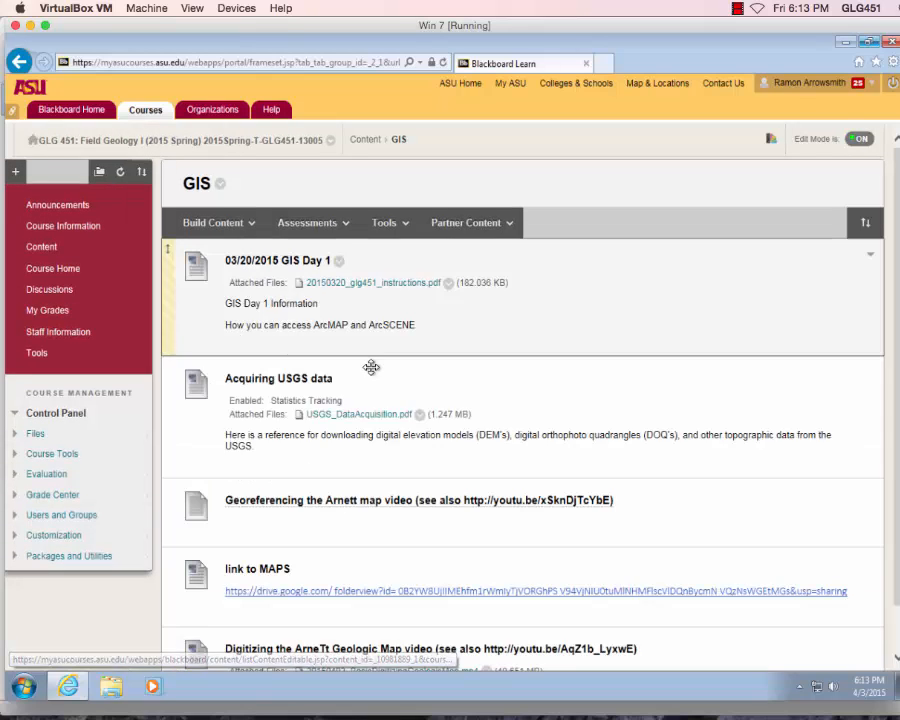
{"action": "left_click", "coordinate": [411, 592]}
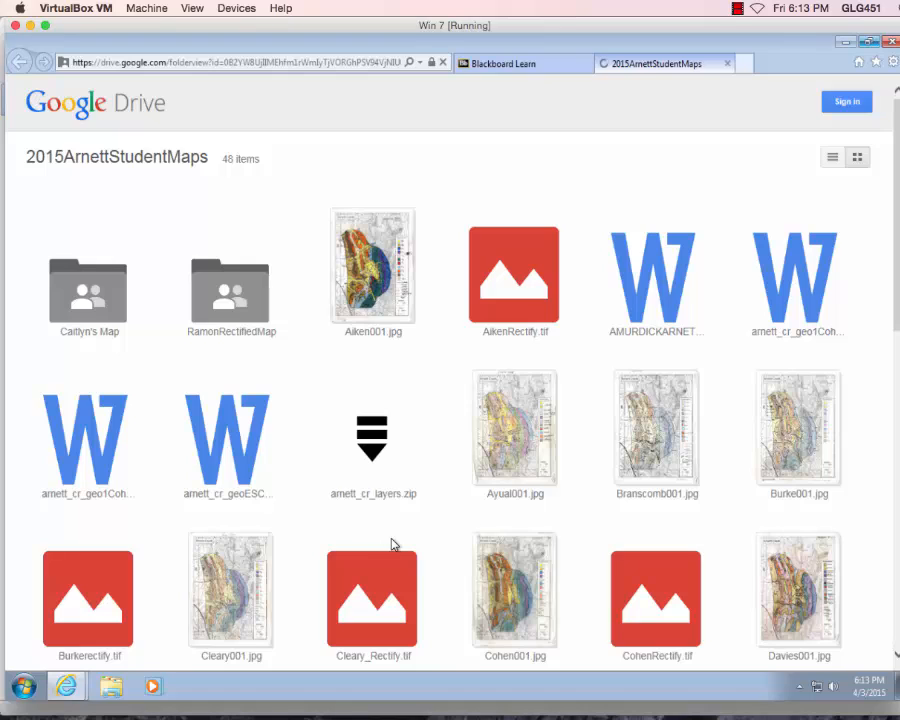
Download arnett_cr_layers.zip (143M) despite the virus-scan warning and open the Save options.
{"action": "left_click", "coordinate": [378, 452]}
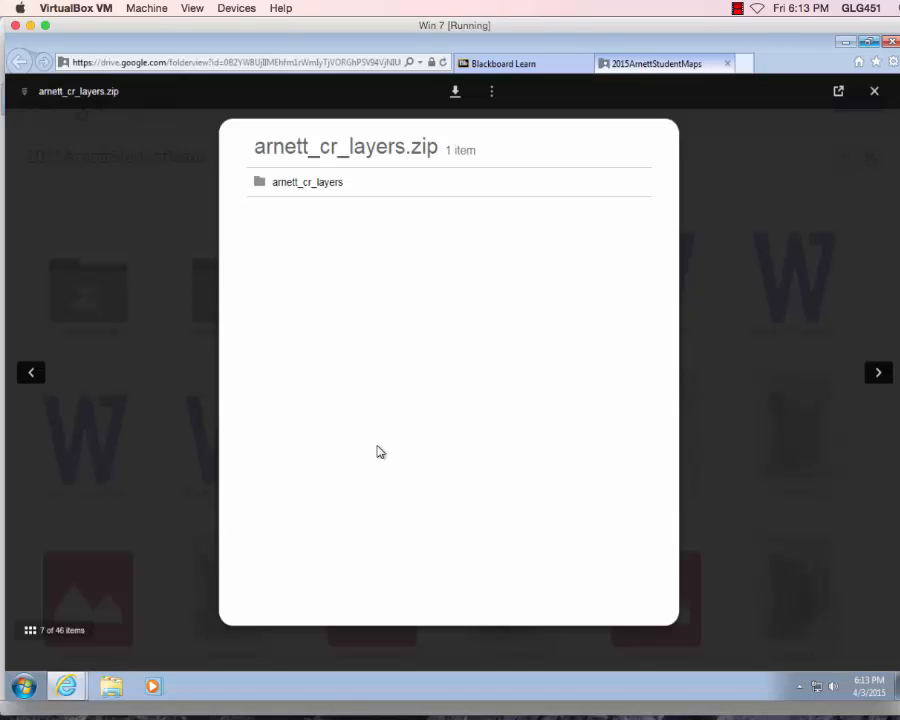
{"action": "left_click", "coordinate": [455, 93]}
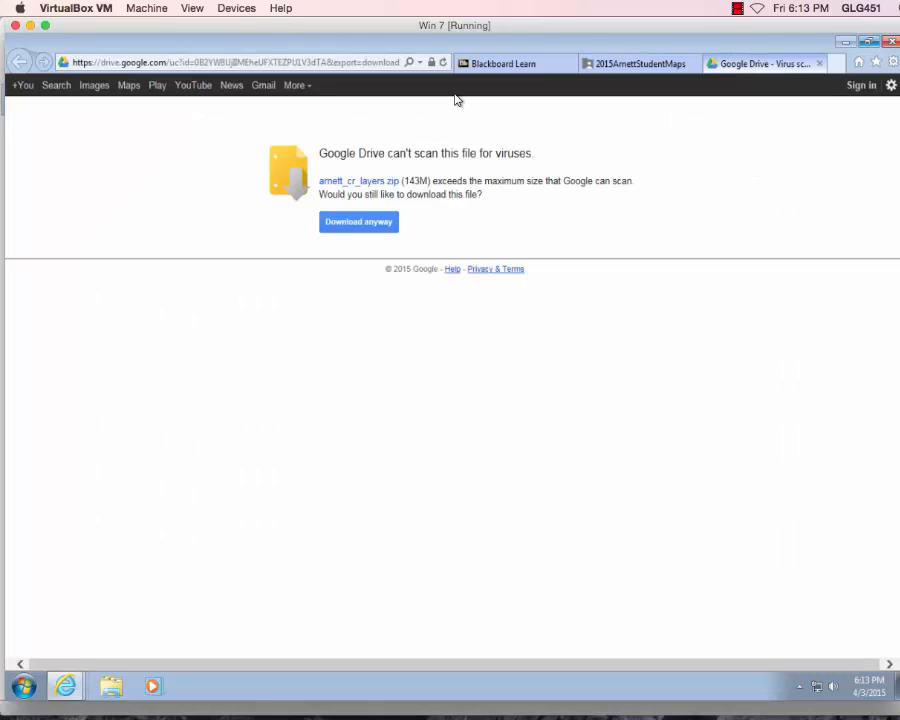
{"action": "left_click", "coordinate": [356, 224]}
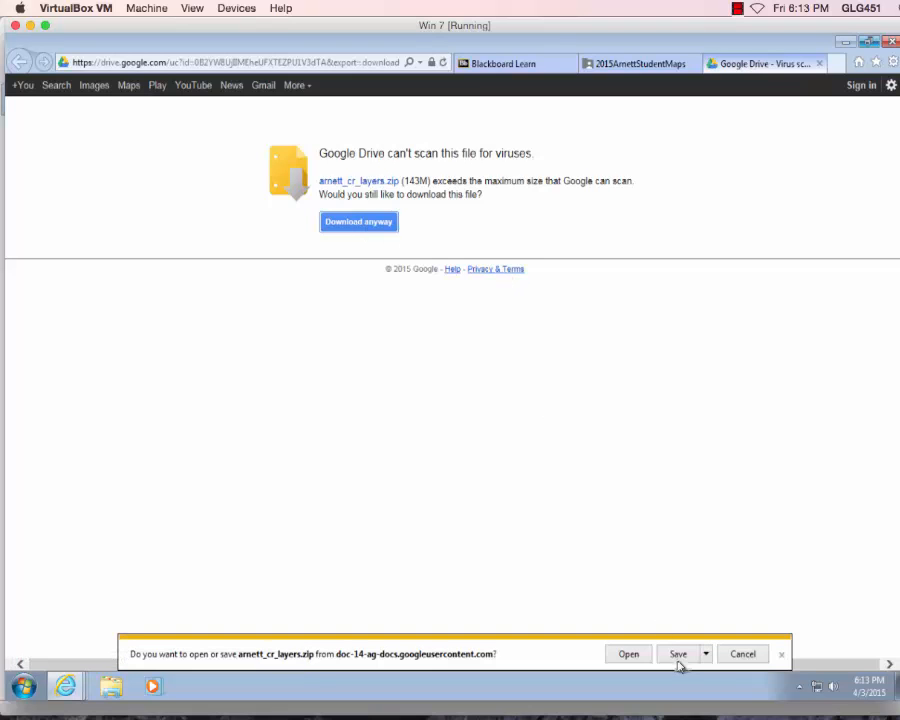
{"action": "left_click", "coordinate": [706, 657]}
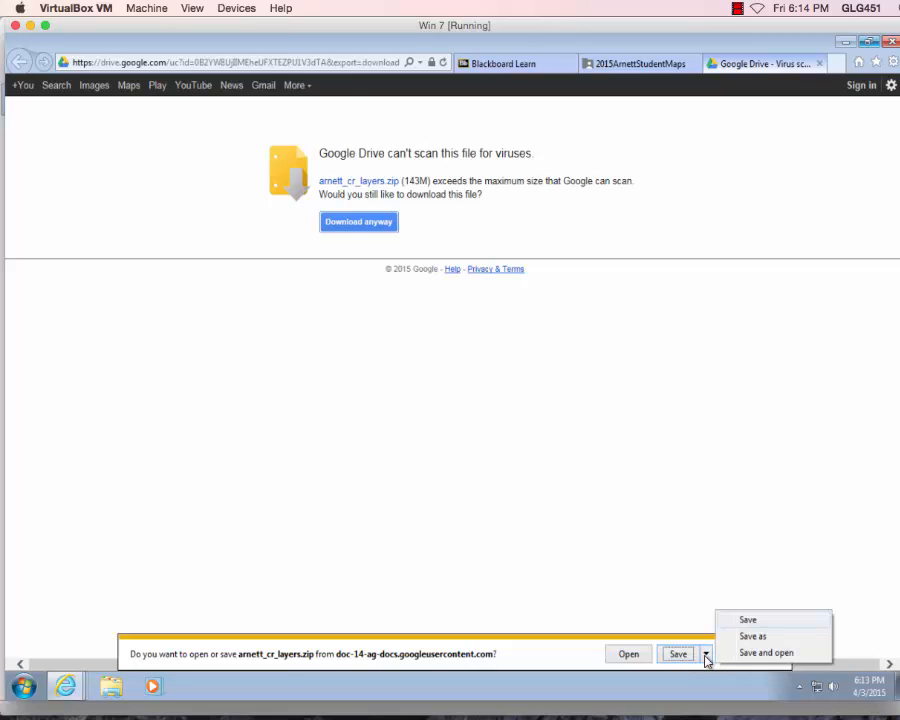
Save arnett_cr_layers.zip to the Desktop via Save as and dismiss the completed-download notice.
{"action": "left_click", "coordinate": [745, 636]}
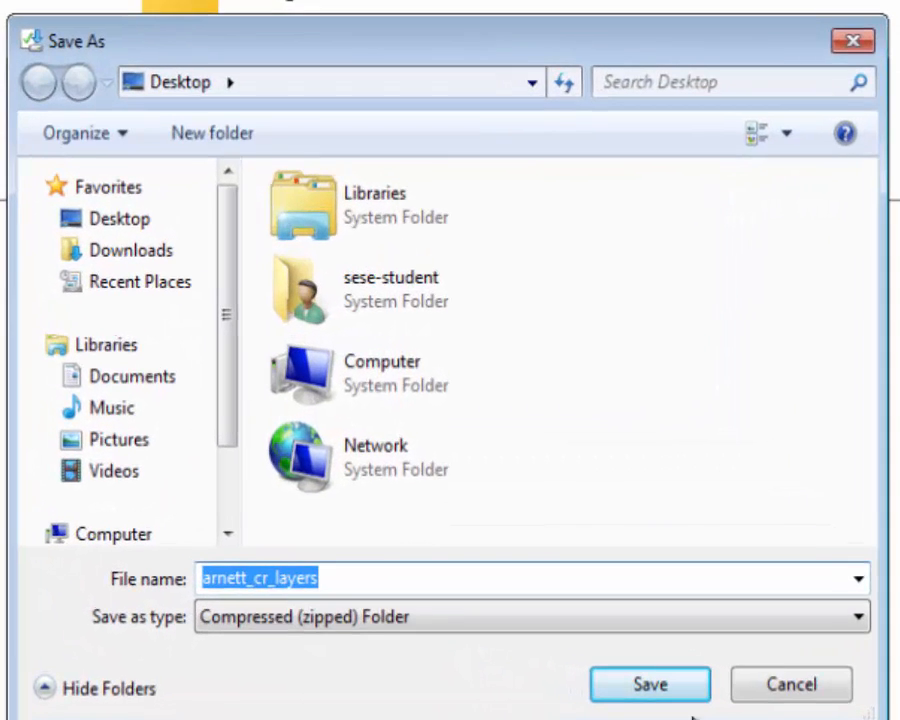
{"action": "left_click", "coordinate": [611, 628]}
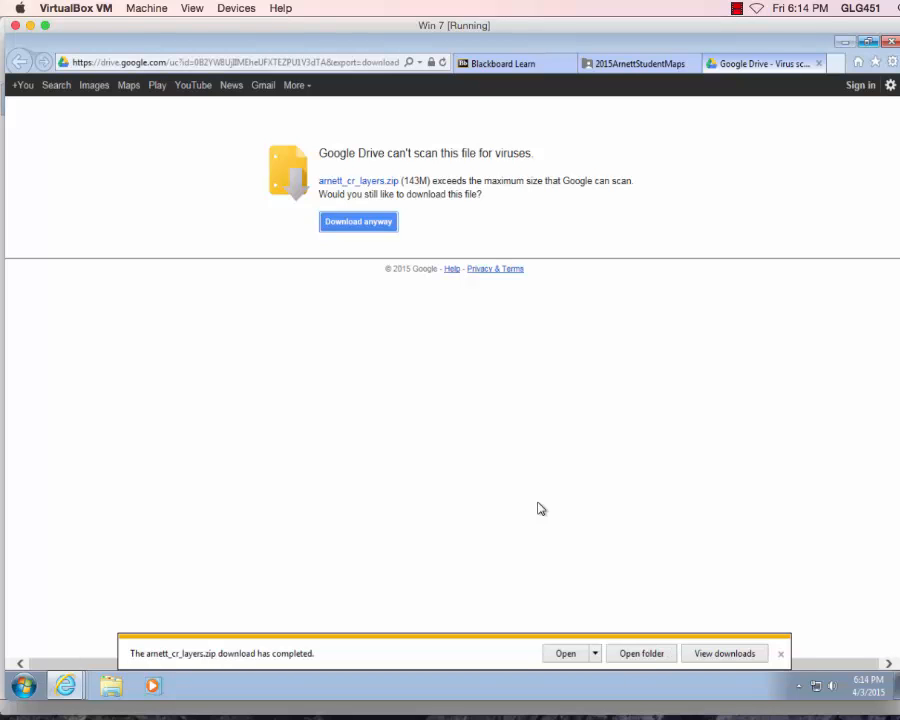
{"action": "left_click", "coordinate": [780, 653]}
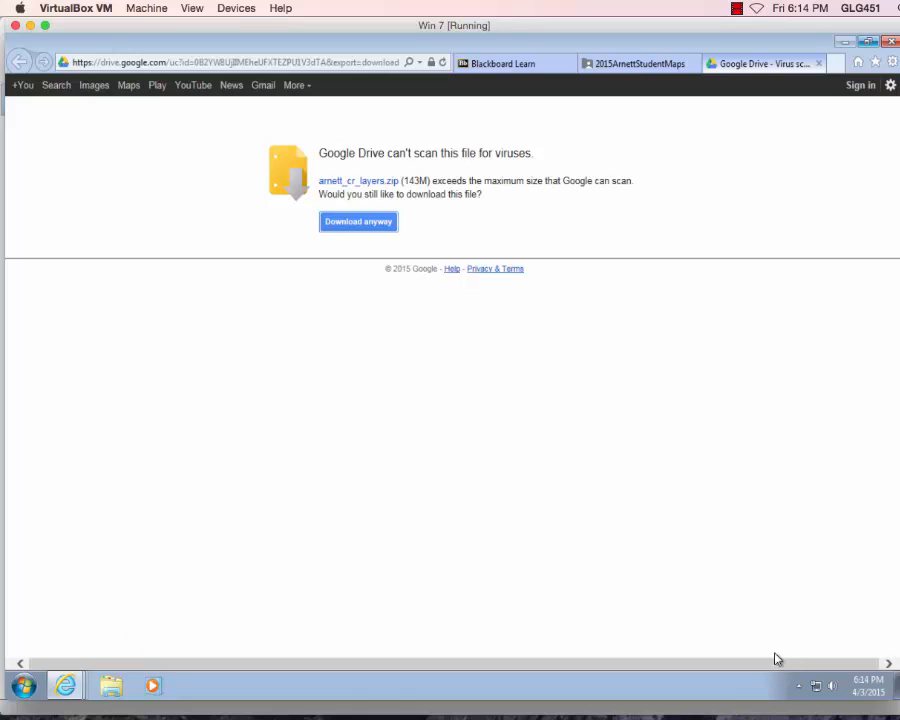
Close the virus-scan tab, zip preview, and Google sign-in tab, leaving the Blackboard GIS page.
{"action": "left_click", "coordinate": [819, 64]}
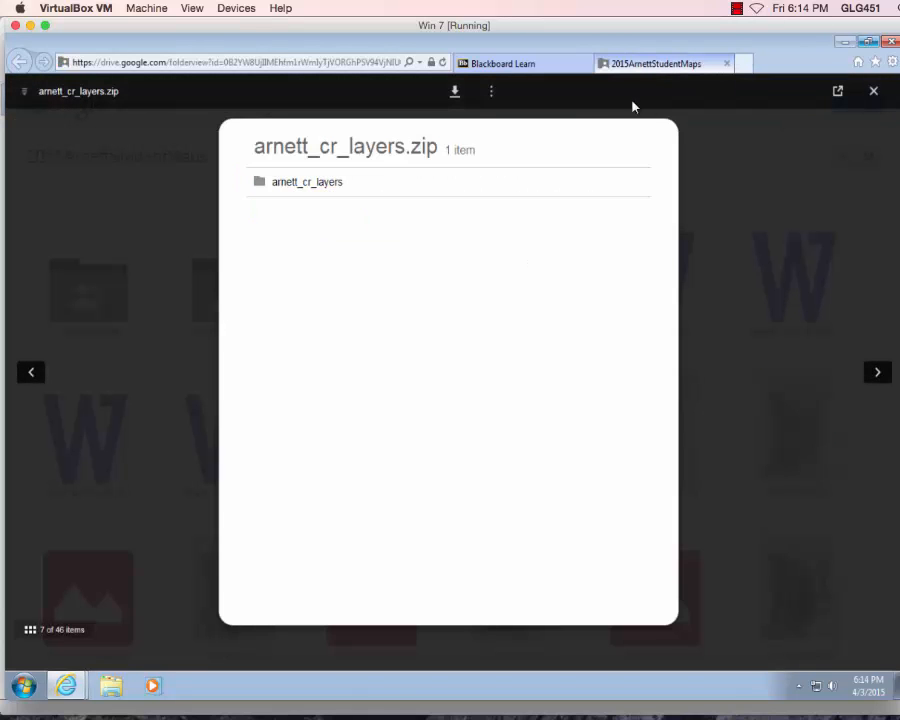
{"action": "left_click", "coordinate": [875, 92]}
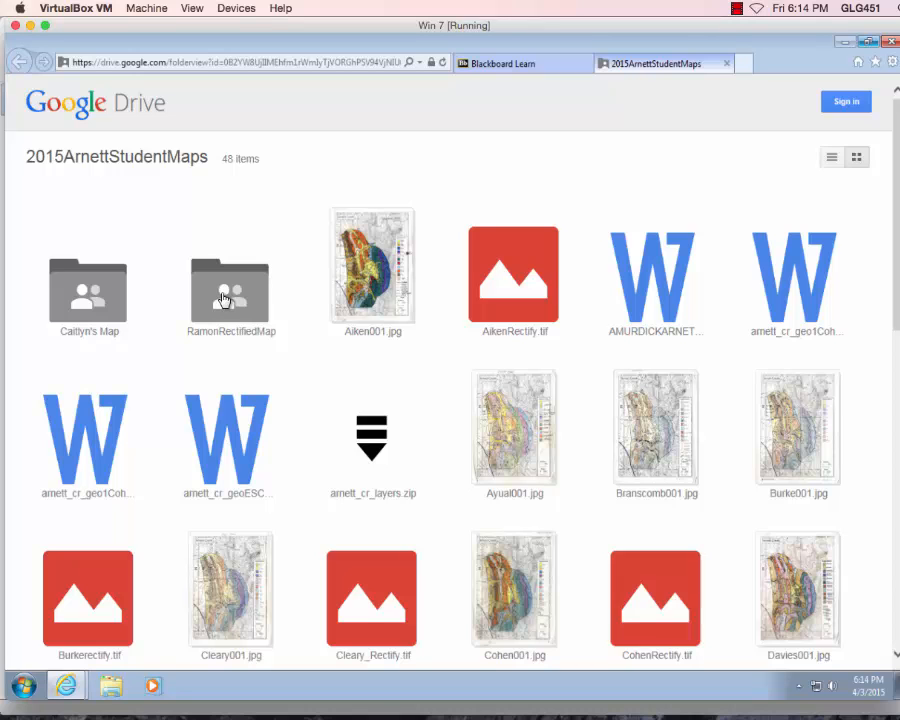
{"action": "left_click", "coordinate": [535, 64]}
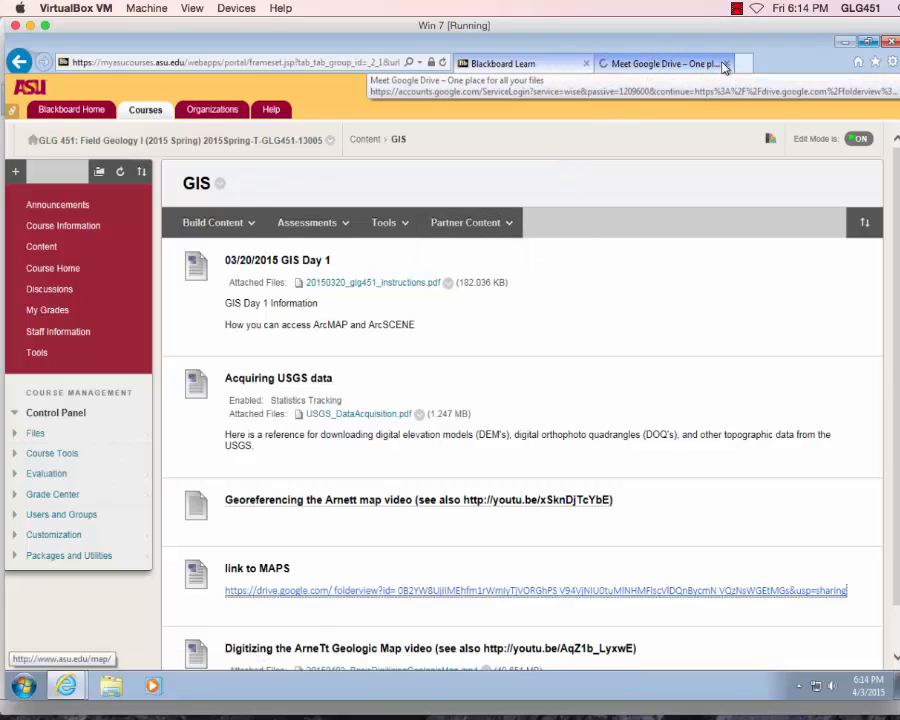
{"action": "left_click", "coordinate": [726, 63]}
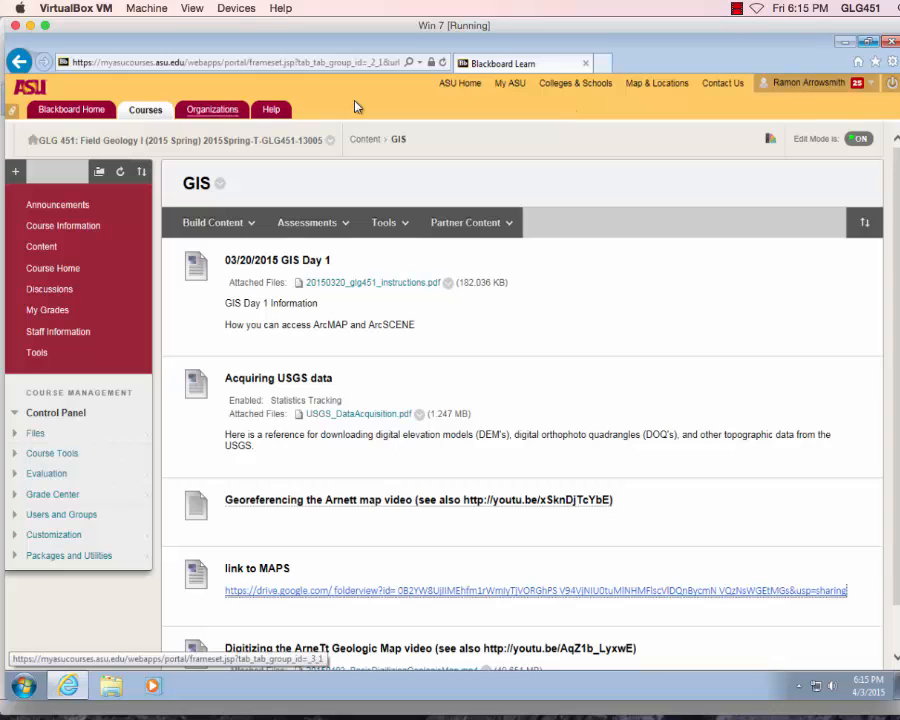
Open ASU Email from My ASU in a new tab, then return to Field Geology I.
{"action": "left_click", "coordinate": [510, 84]}
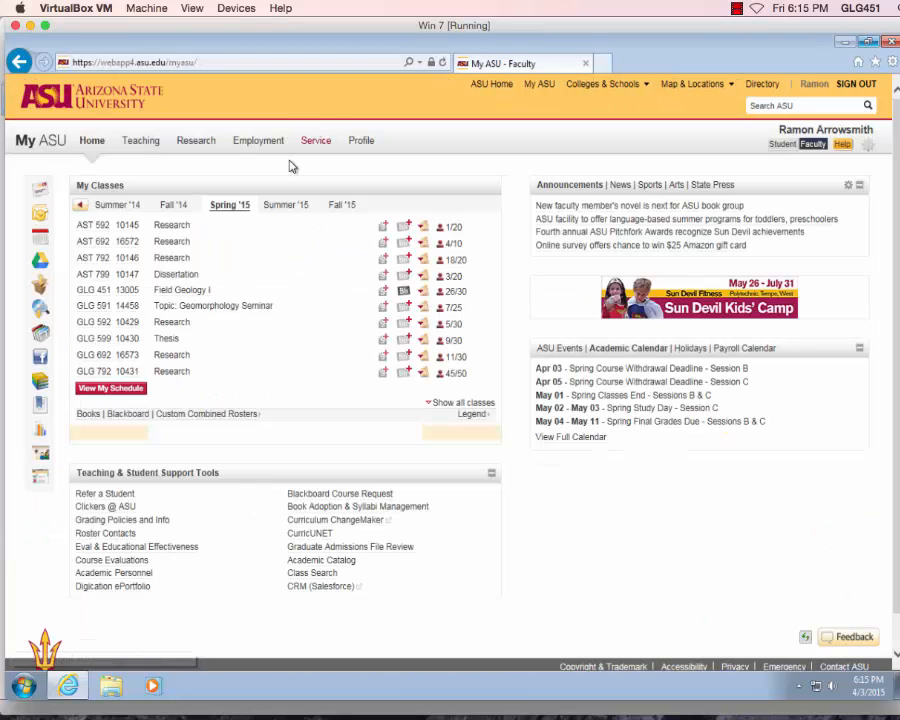
{"action": "left_click", "coordinate": [45, 192]}
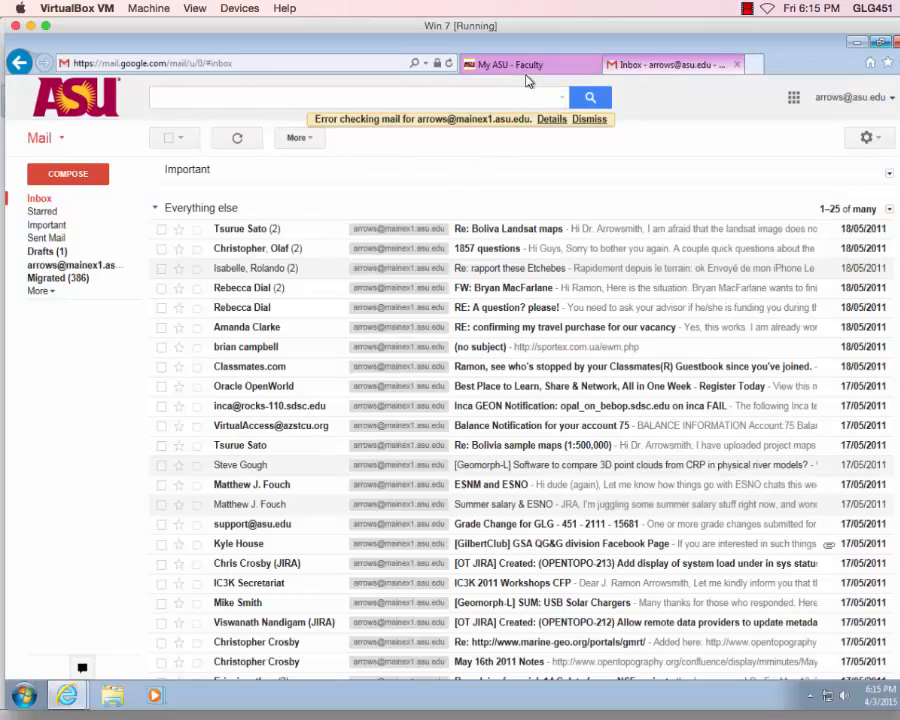
{"action": "left_click", "coordinate": [533, 65]}
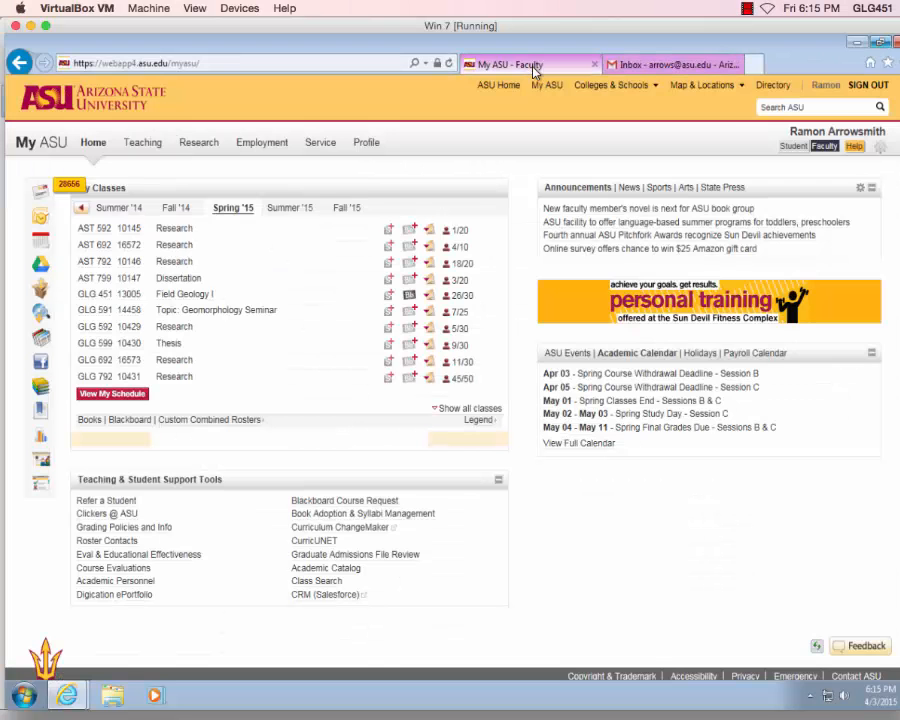
{"action": "left_click", "coordinate": [186, 298]}
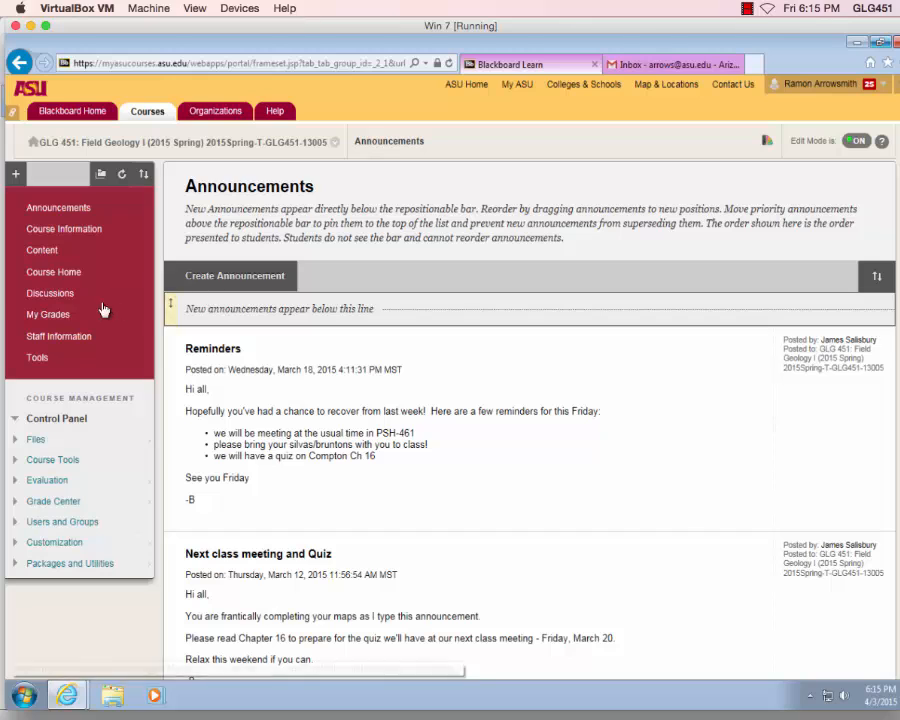
Reopen the 2015ArnettStudentMaps Drive folder through Content > GIS > 'link to MAPS'.
{"action": "left_click", "coordinate": [46, 261]}
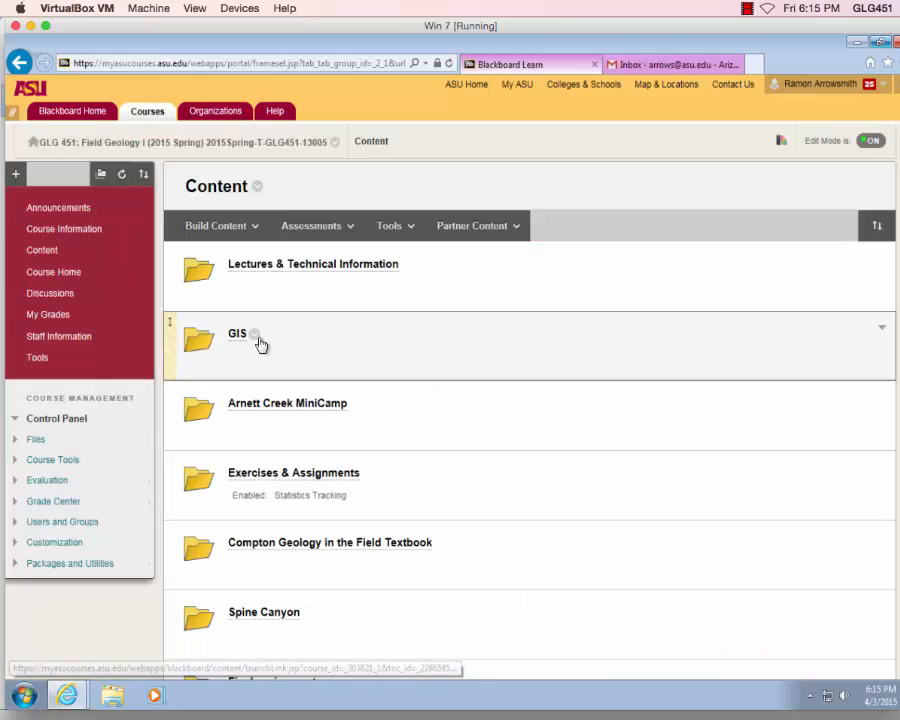
{"action": "left_click", "coordinate": [237, 338]}
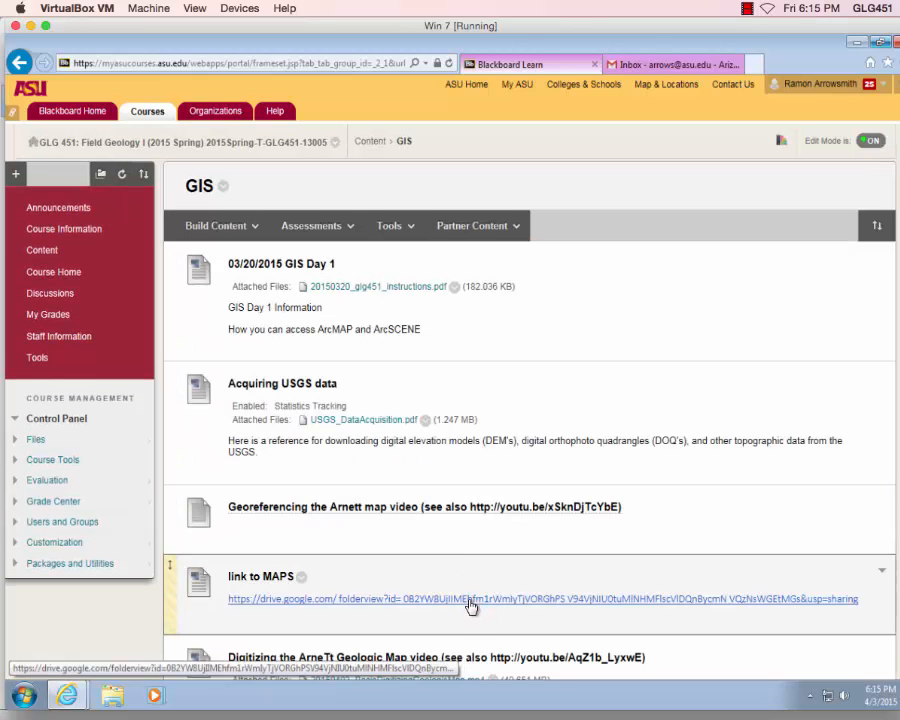
{"action": "left_click", "coordinate": [464, 599]}
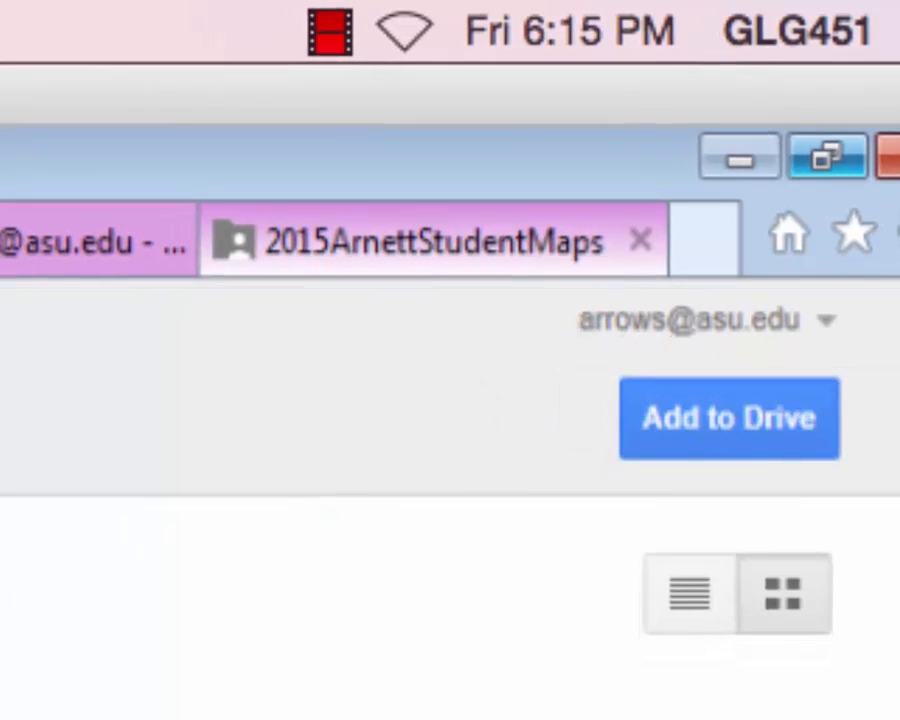
Add the shared maps folder to My Drive and choose Download on the RamonRectifiedMap folder.
{"action": "left_click", "coordinate": [748, 405]}
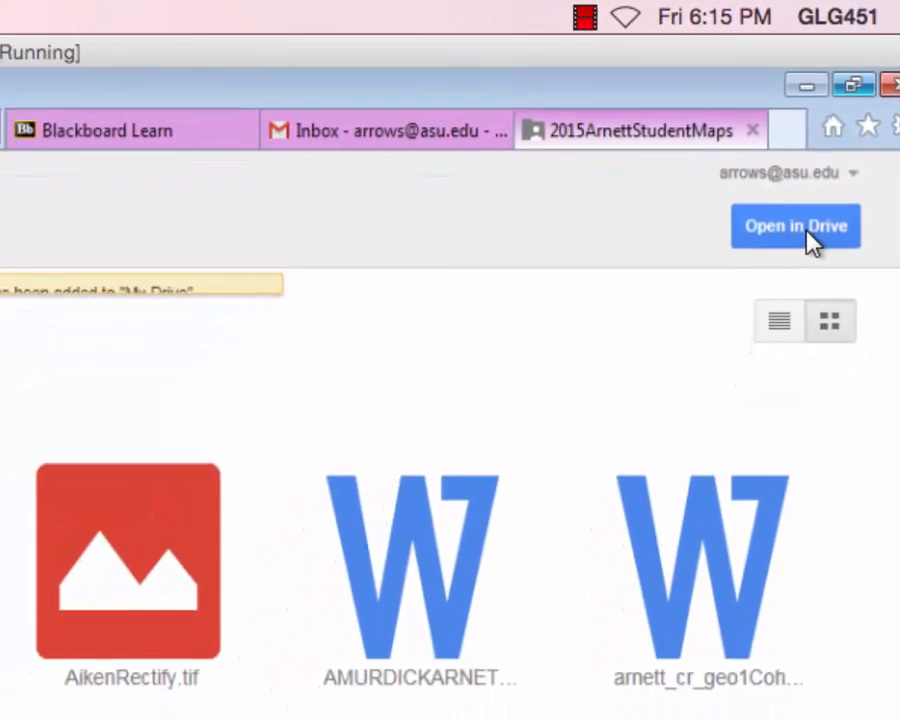
{"action": "left_click", "coordinate": [809, 238]}
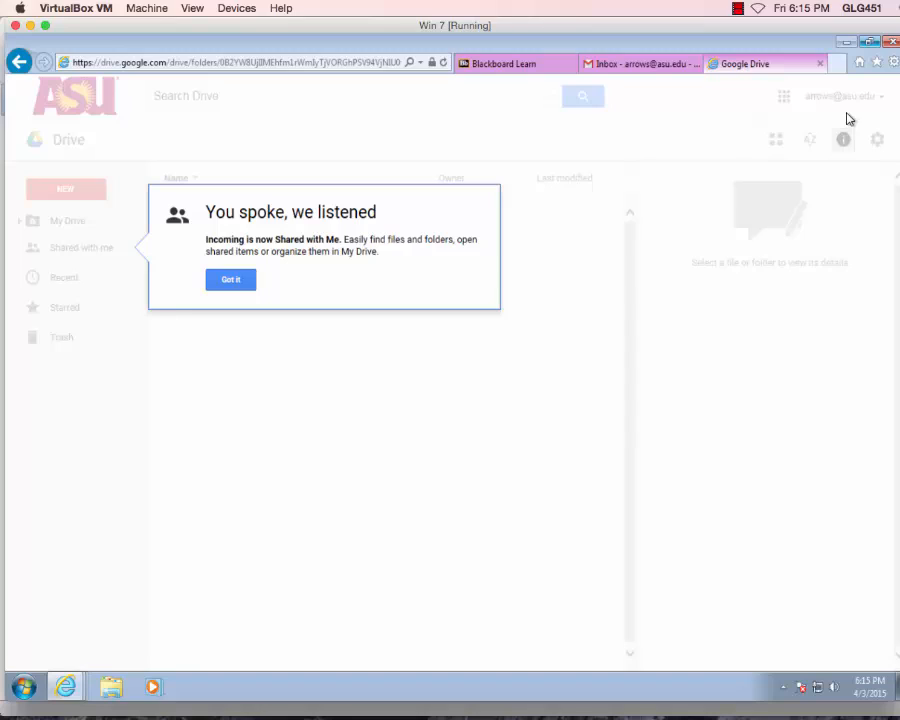
{"action": "left_click", "coordinate": [231, 281]}
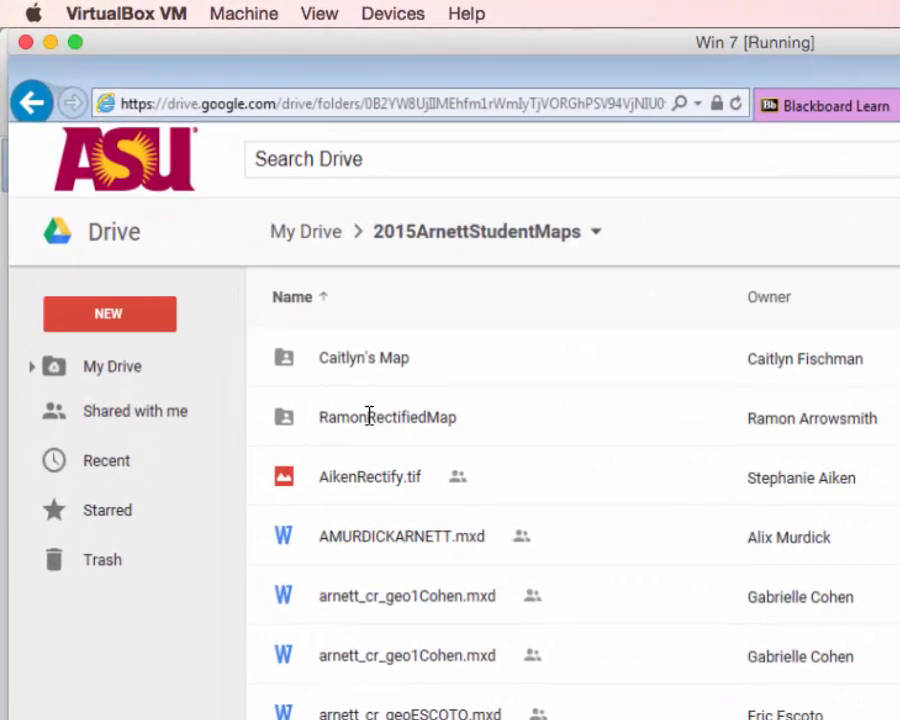
{"action": "right_click", "coordinate": [213, 318]}
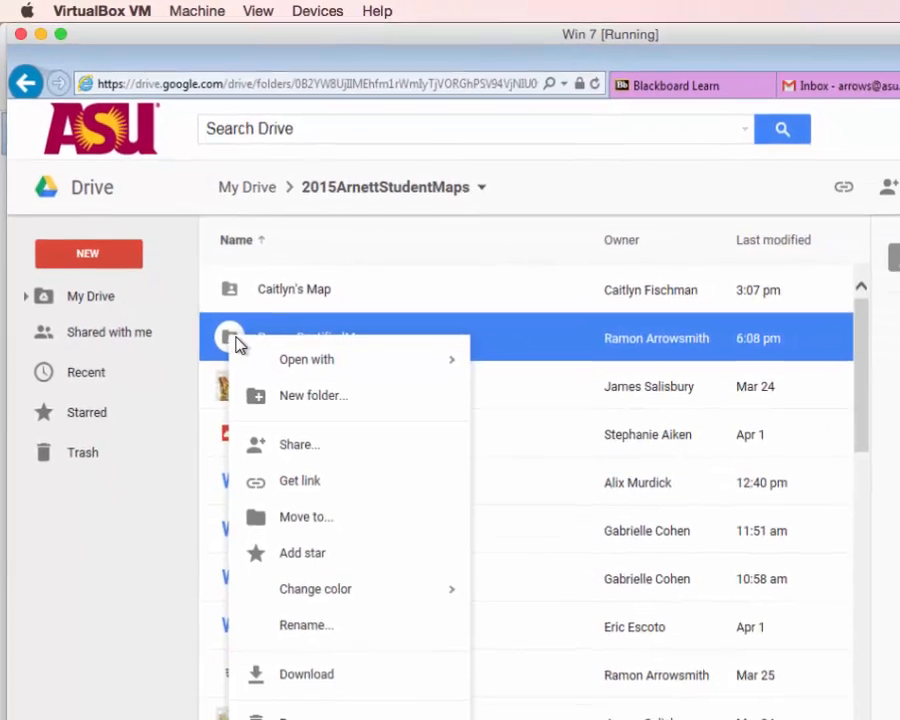
{"action": "left_click", "coordinate": [305, 665]}
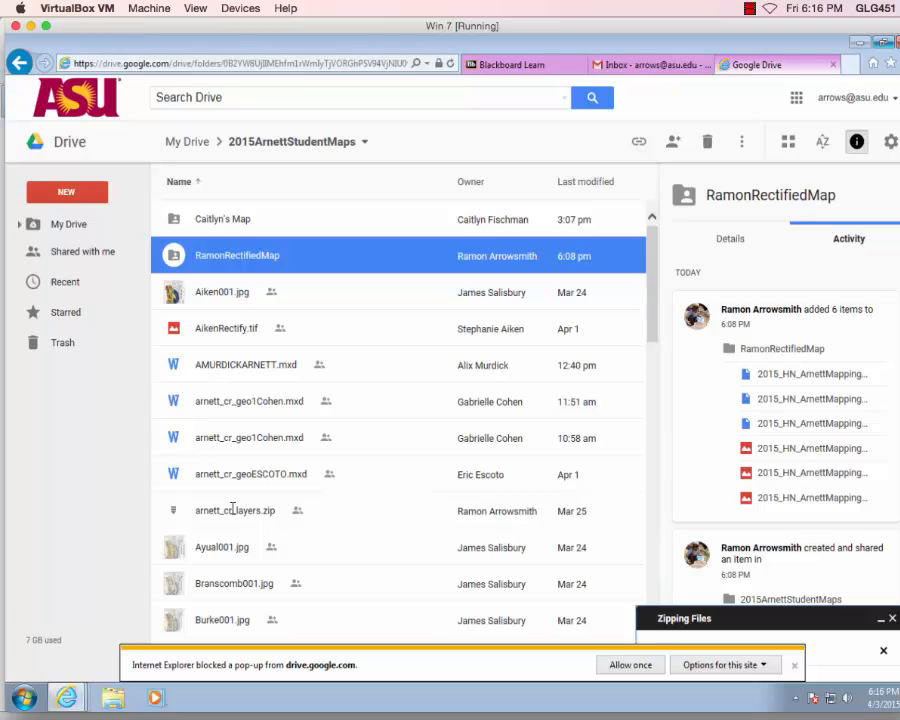
Allow the pop-up once and save RamonRectifiedMap-2015-04-03.zip to the Desktop via Save as.
{"action": "left_click", "coordinate": [657, 666]}
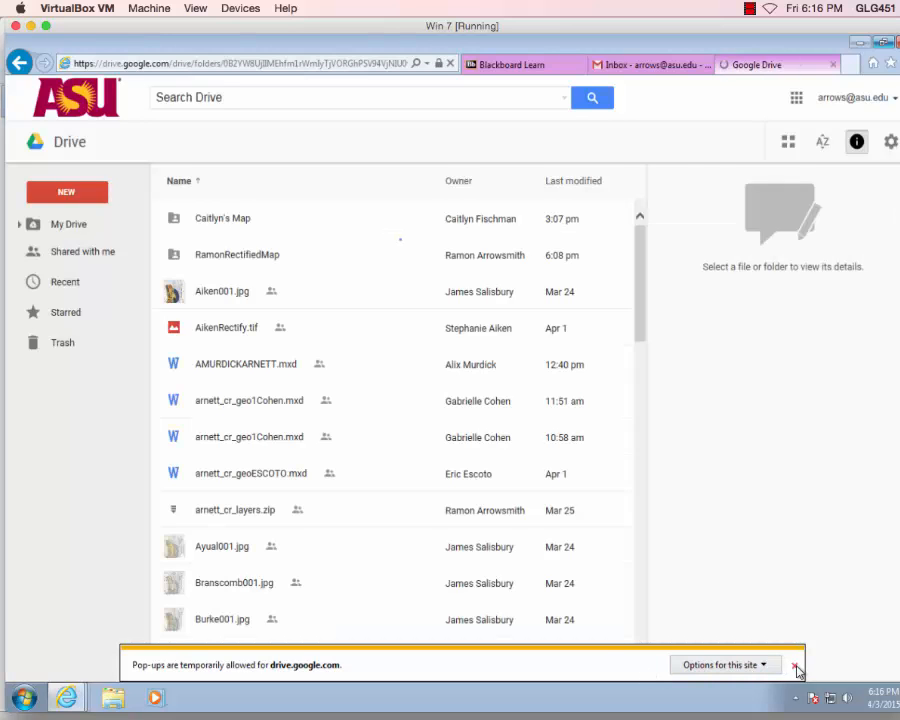
{"action": "left_click", "coordinate": [796, 667]}
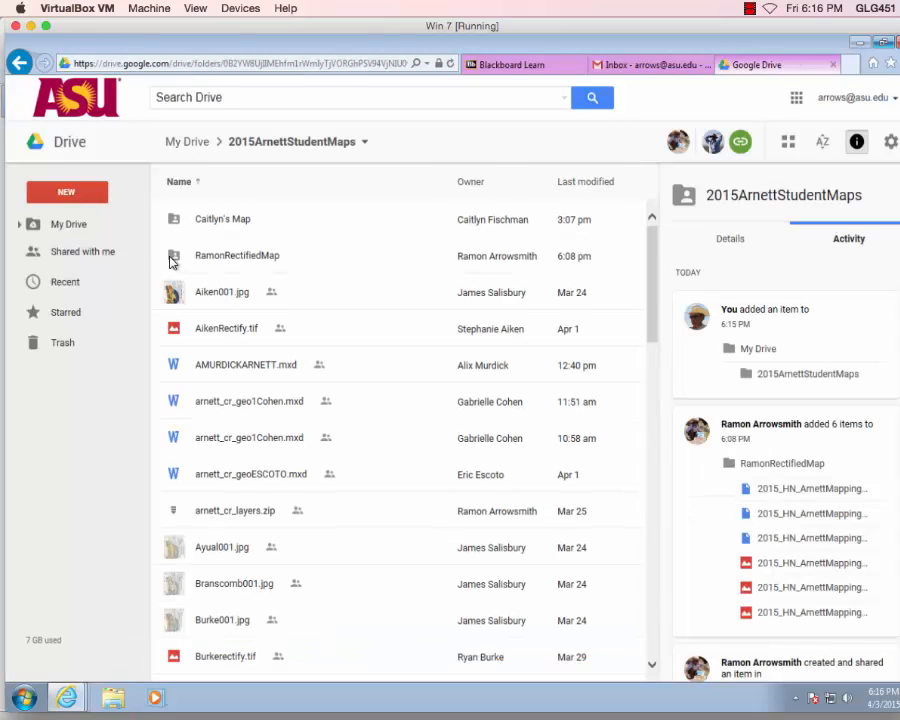
{"action": "right_click", "coordinate": [170, 256]}
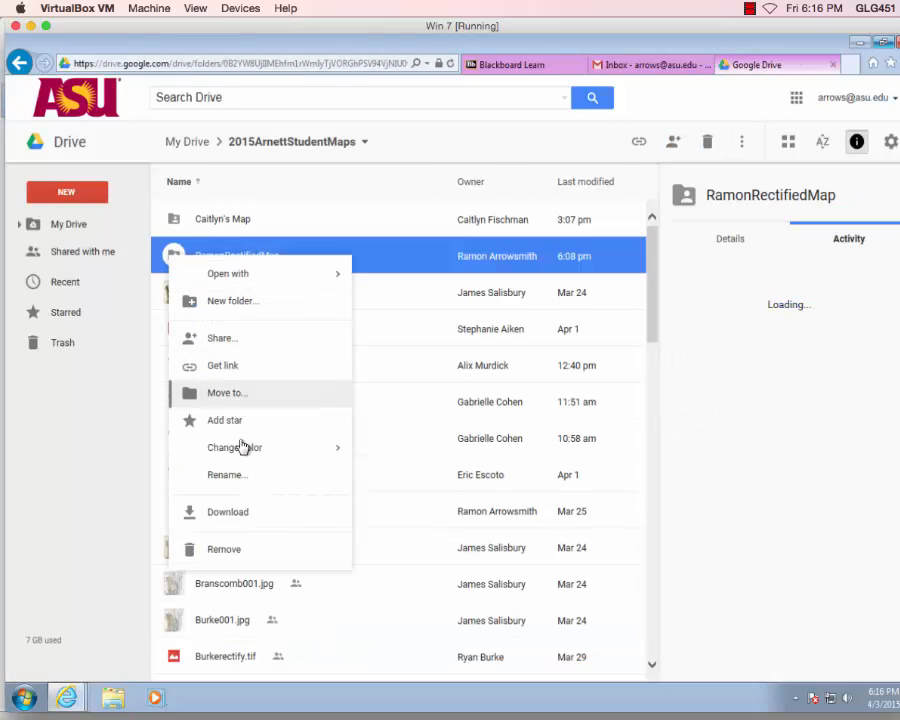
{"action": "left_click", "coordinate": [230, 514]}
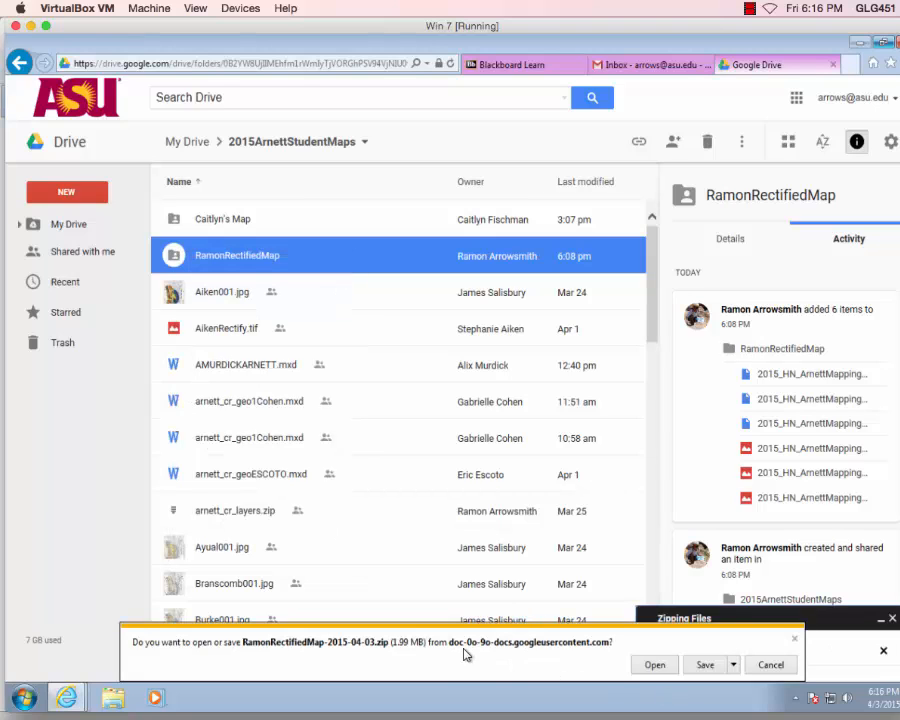
{"action": "left_click", "coordinate": [733, 665]}
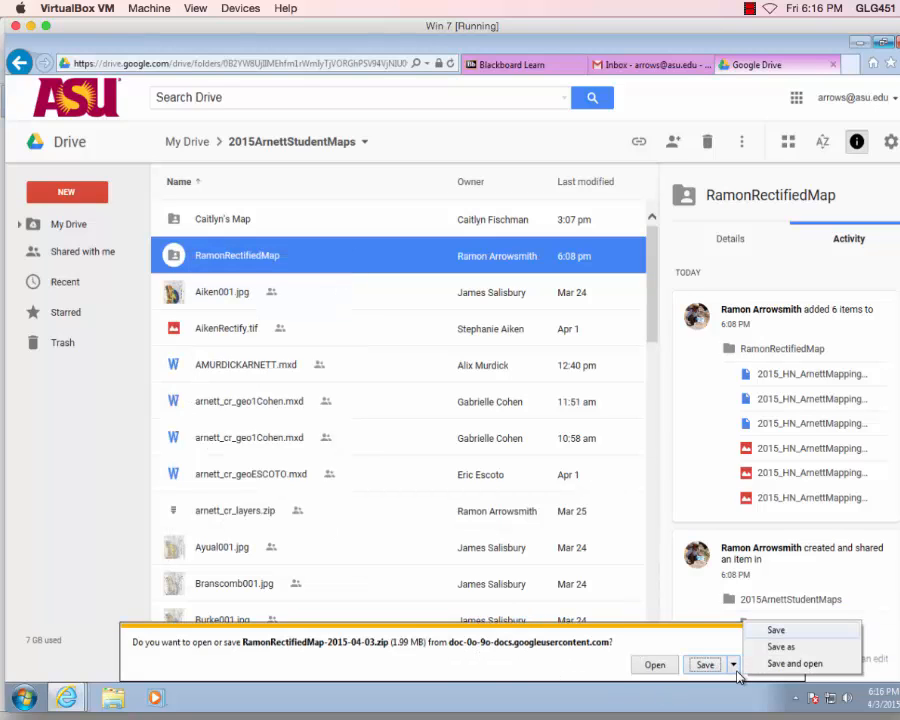
{"action": "left_click", "coordinate": [781, 647]}
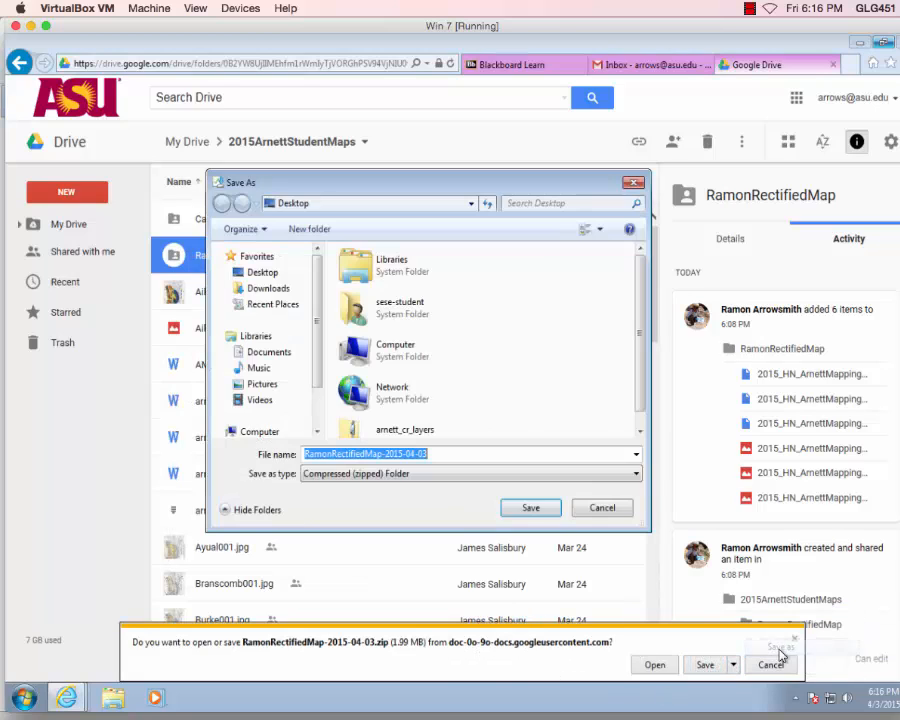
{"action": "left_click", "coordinate": [531, 508]}
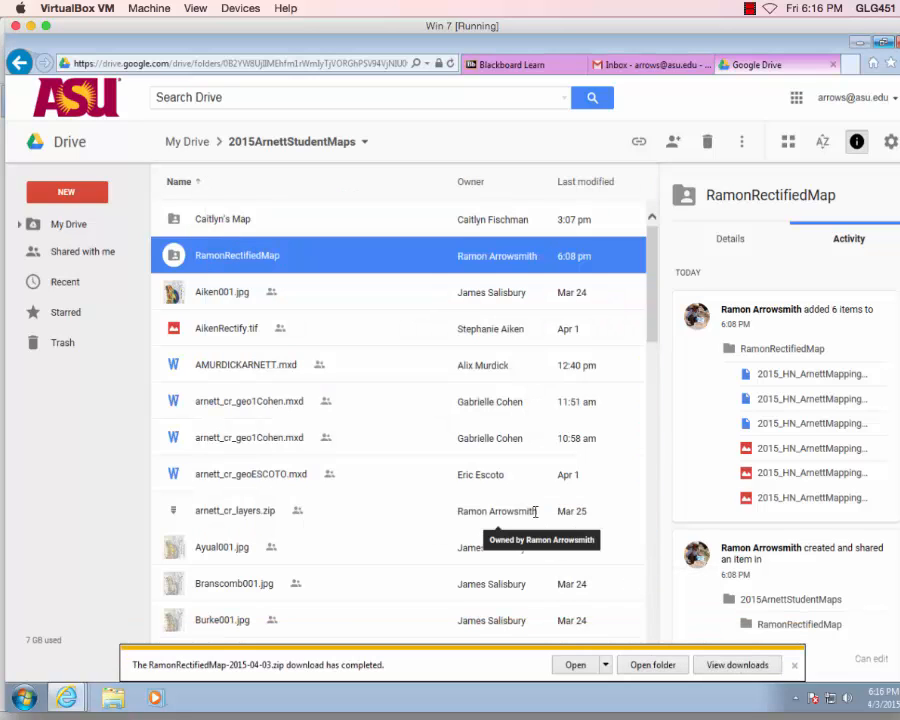
{"action": "left_click", "coordinate": [794, 665]}
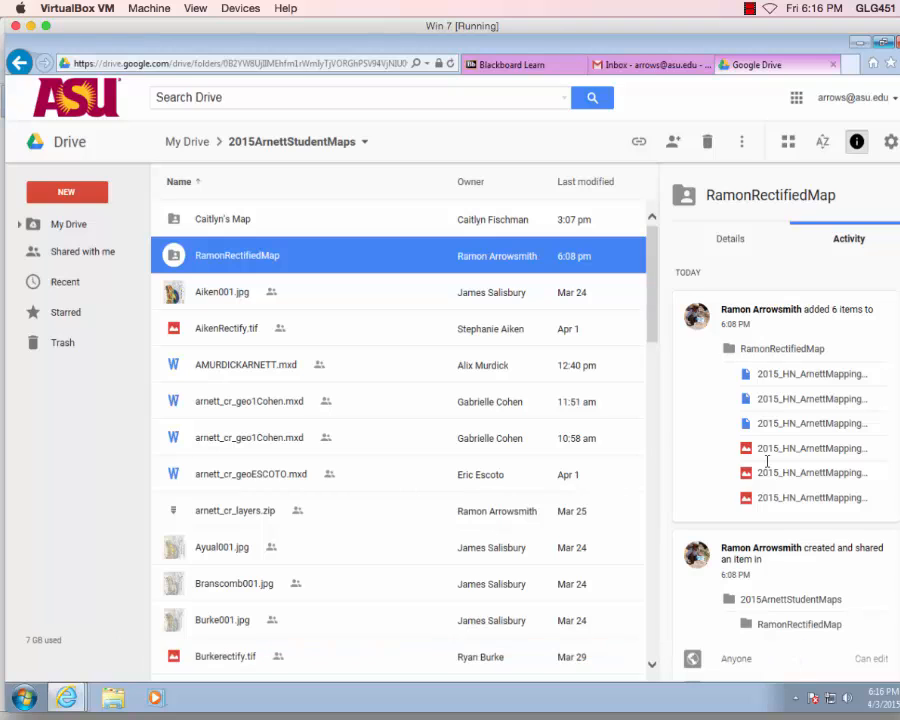
Minimize Internet Explorer and move arnett_cr_layers.zip toward the desktop middle, bringing up its actions.
{"action": "left_click", "coordinate": [859, 43]}
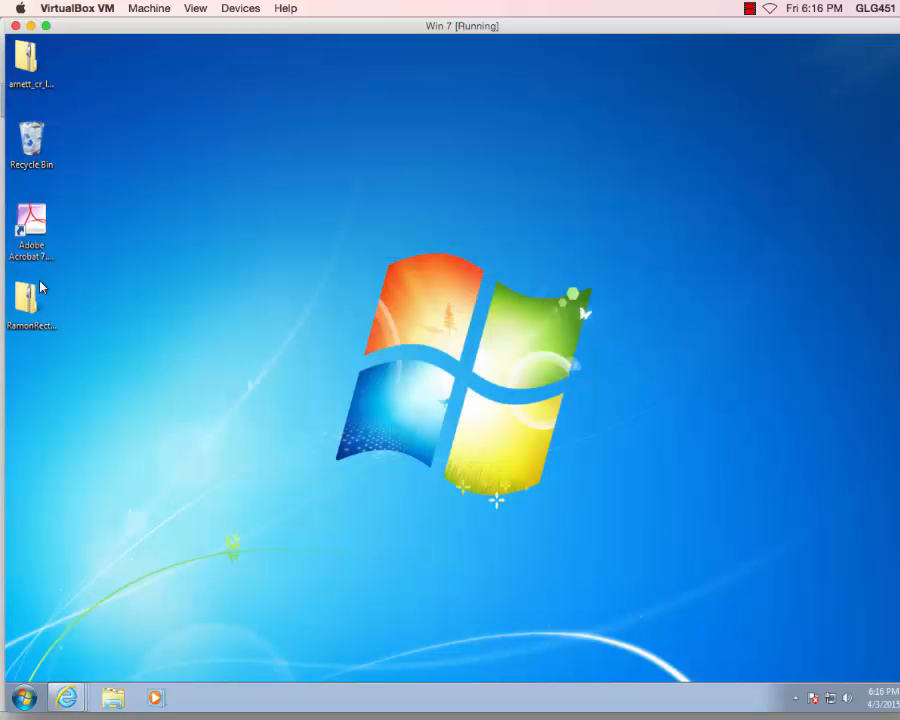
{"action": "left_click_drag", "start_coordinate": [30, 70], "coordinate": [298, 196]}
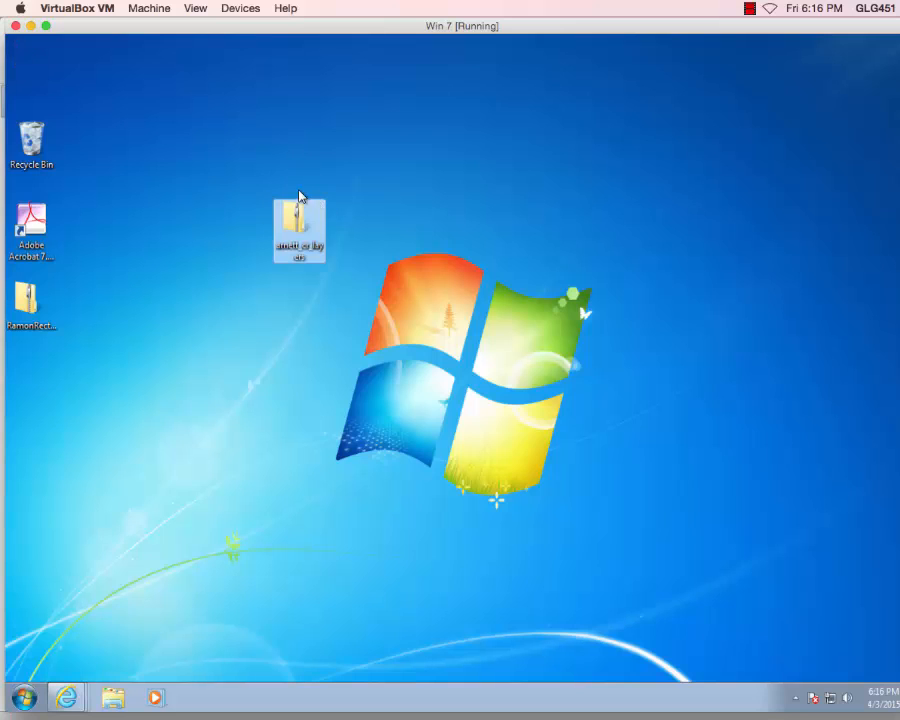
{"action": "right_click", "coordinate": [295, 221]}
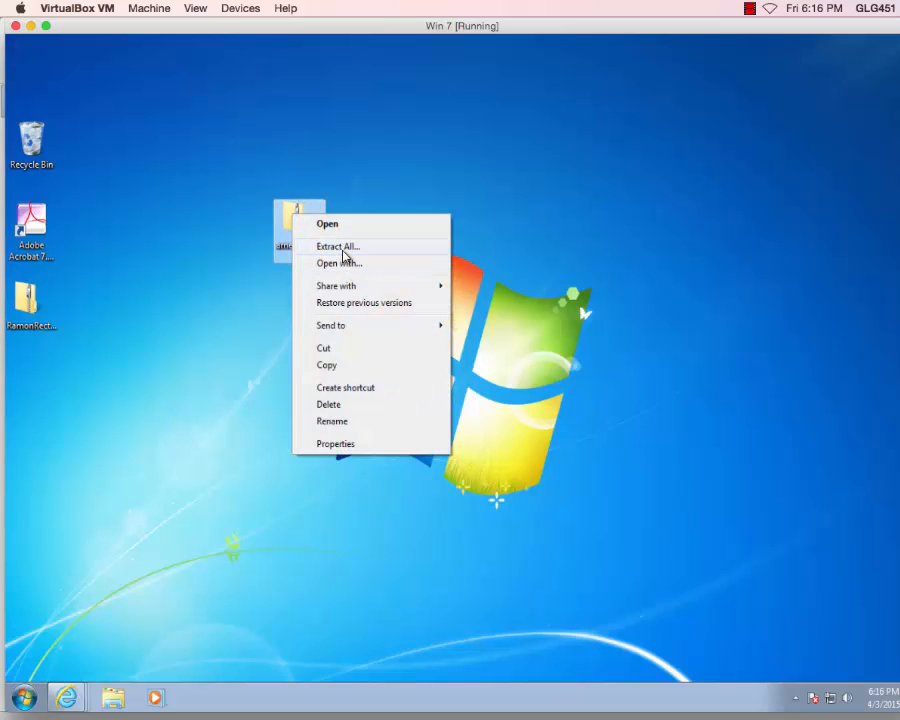
Extract arnett_cr_layers.zip to a desktop folder and send the zip to the Recycle Bin.
{"action": "left_click", "coordinate": [340, 247]}
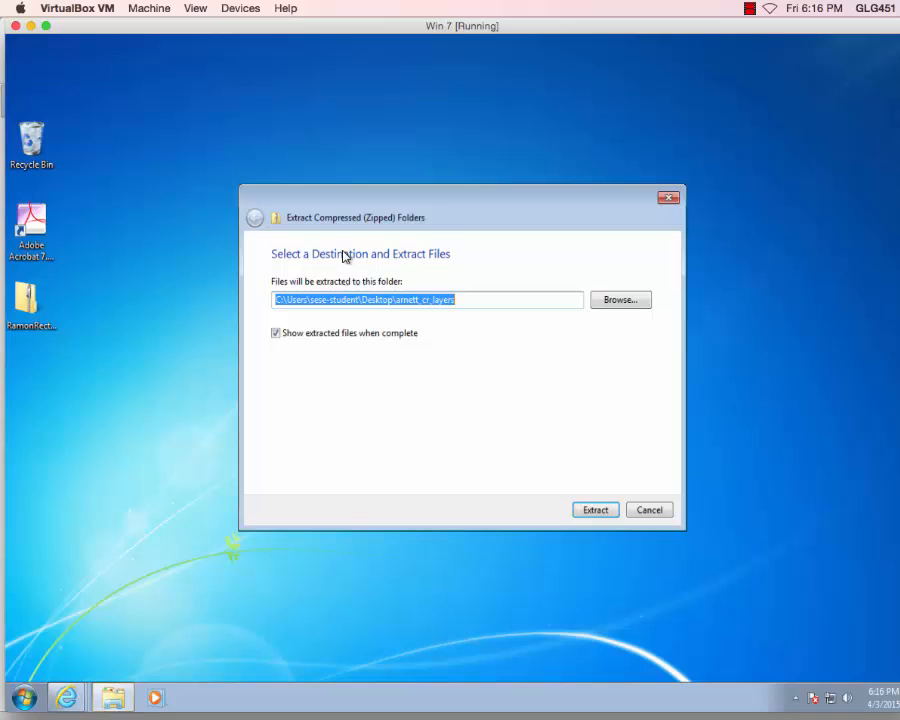
{"action": "left_click", "coordinate": [597, 511]}
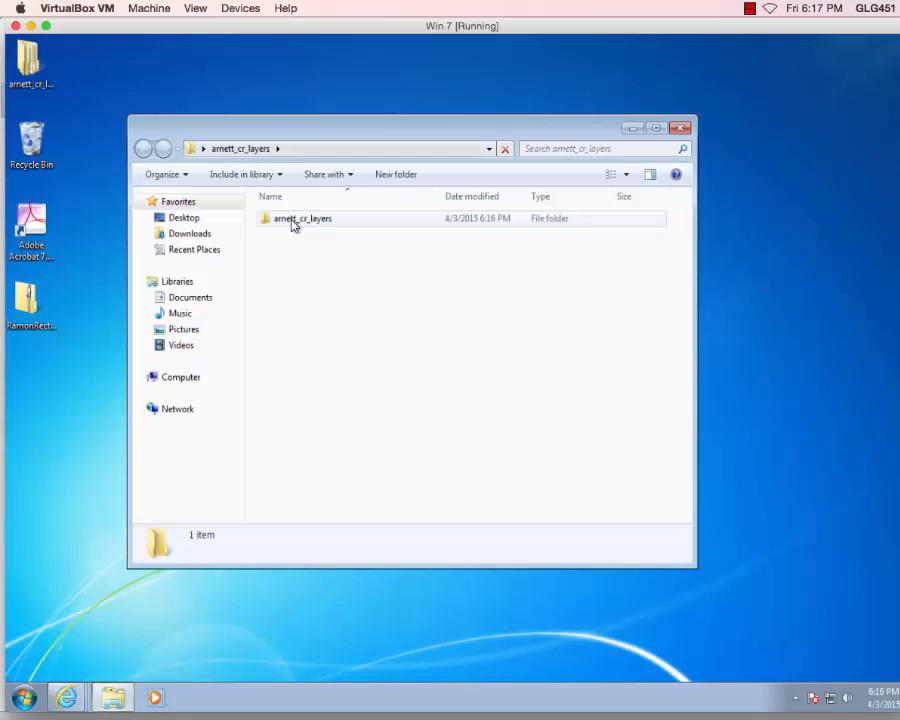
{"action": "left_click", "coordinate": [681, 128]}
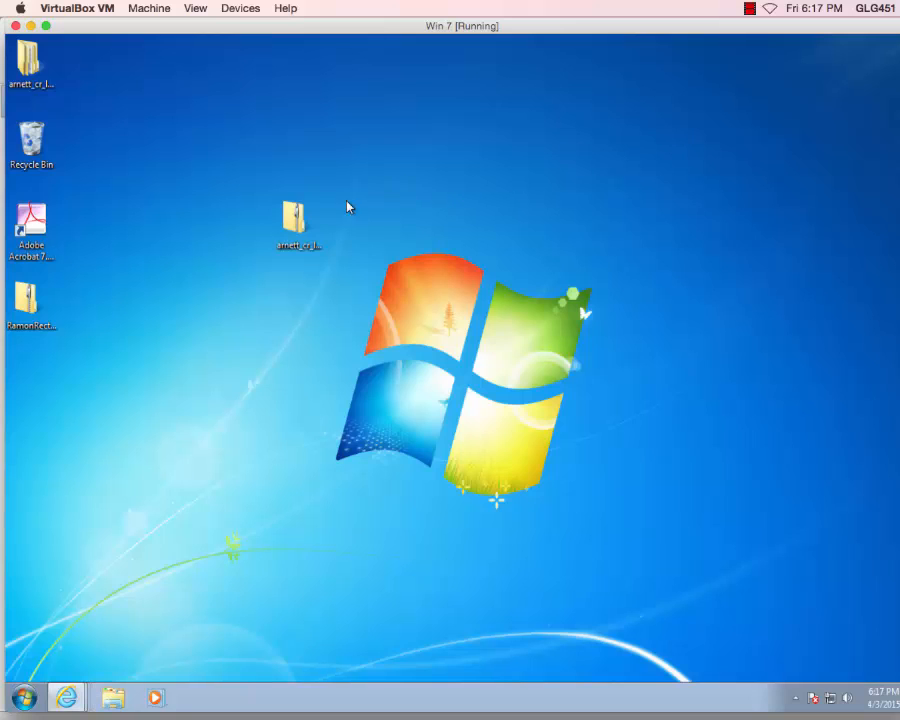
{"action": "left_click_drag", "start_coordinate": [294, 230], "coordinate": [31, 142]}
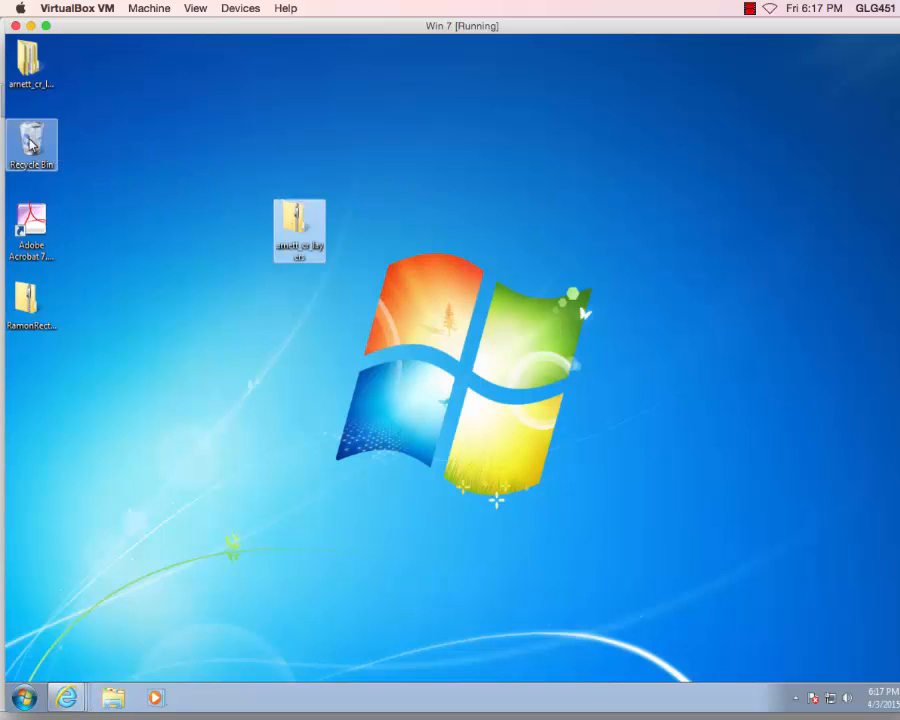
Extract RamonRectifiedMap-2015-04-03.zip to a desktop folder without showing the extracted files.
{"action": "right_click", "coordinate": [24, 306]}
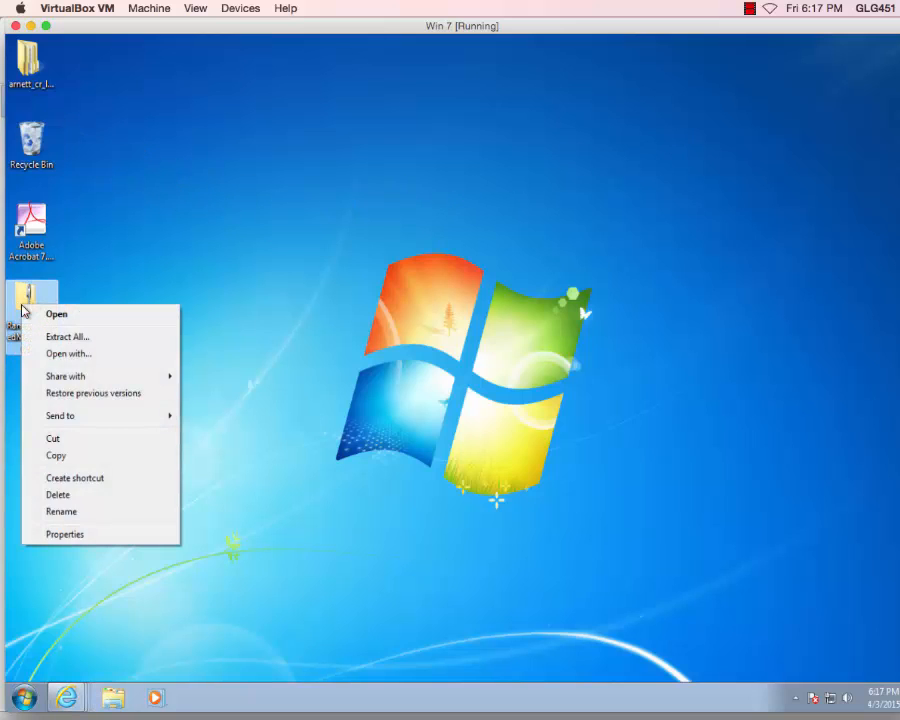
{"action": "left_click", "coordinate": [75, 343]}
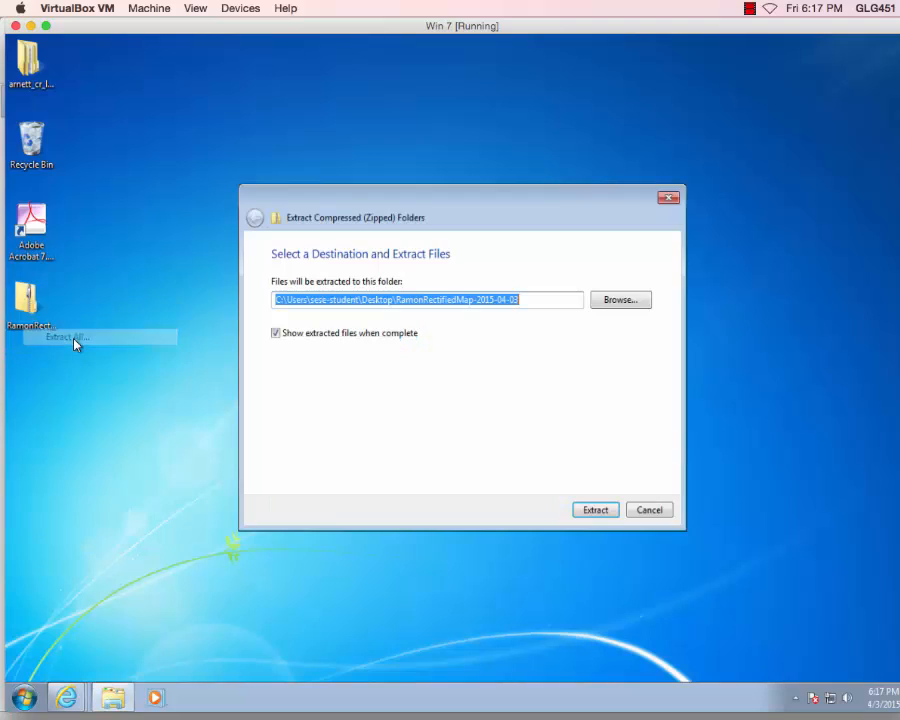
{"action": "left_click", "coordinate": [276, 333]}
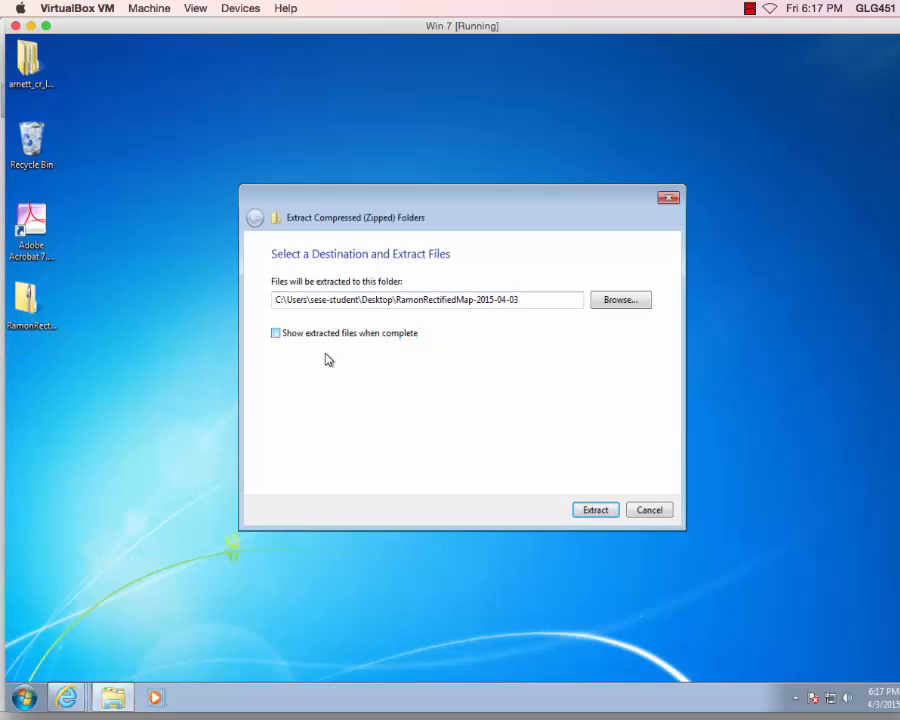
{"action": "left_click", "coordinate": [596, 511]}
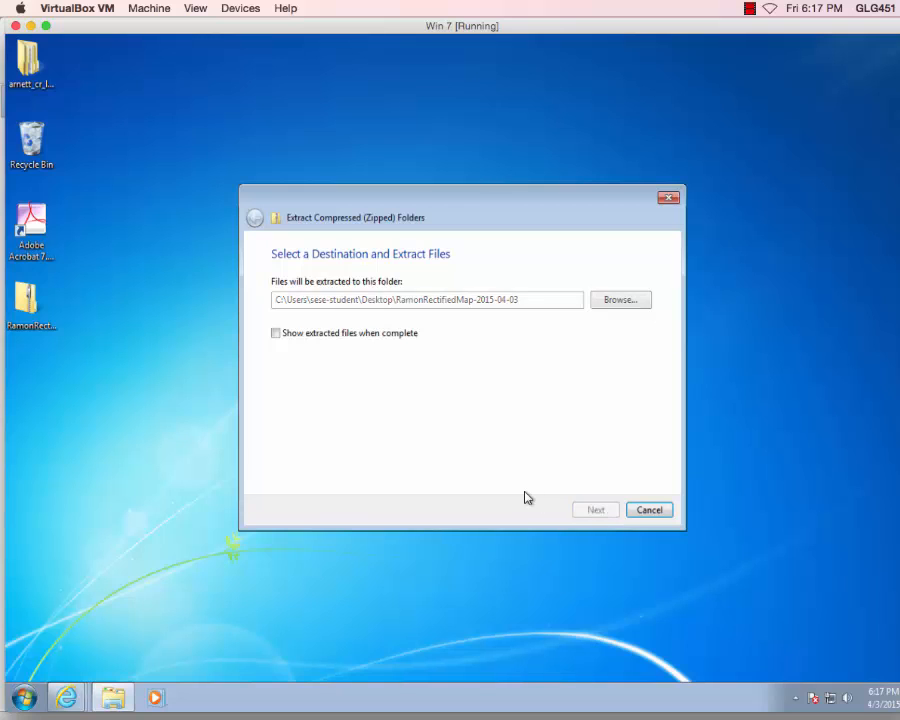
Drag the inner arnett_cr_layers folder out onto the desktop, declining the merge.
{"action": "double_click", "coordinate": [37, 80]}
{"action": "left_click_drag", "start_coordinate": [318, 132], "coordinate": [585, 116]}
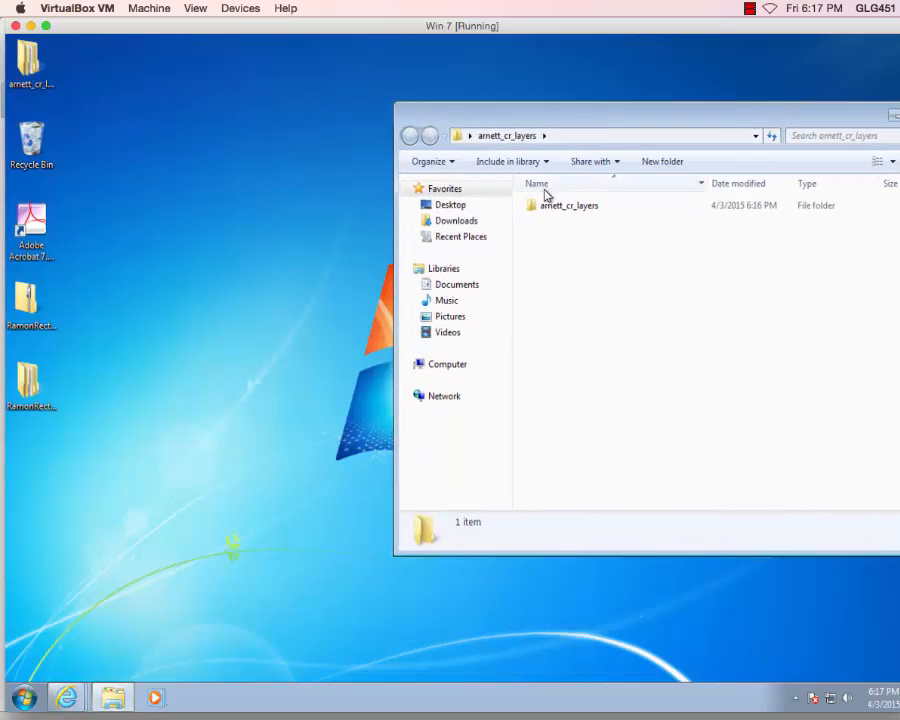
{"action": "left_click_drag", "start_coordinate": [532, 209], "coordinate": [250, 155]}
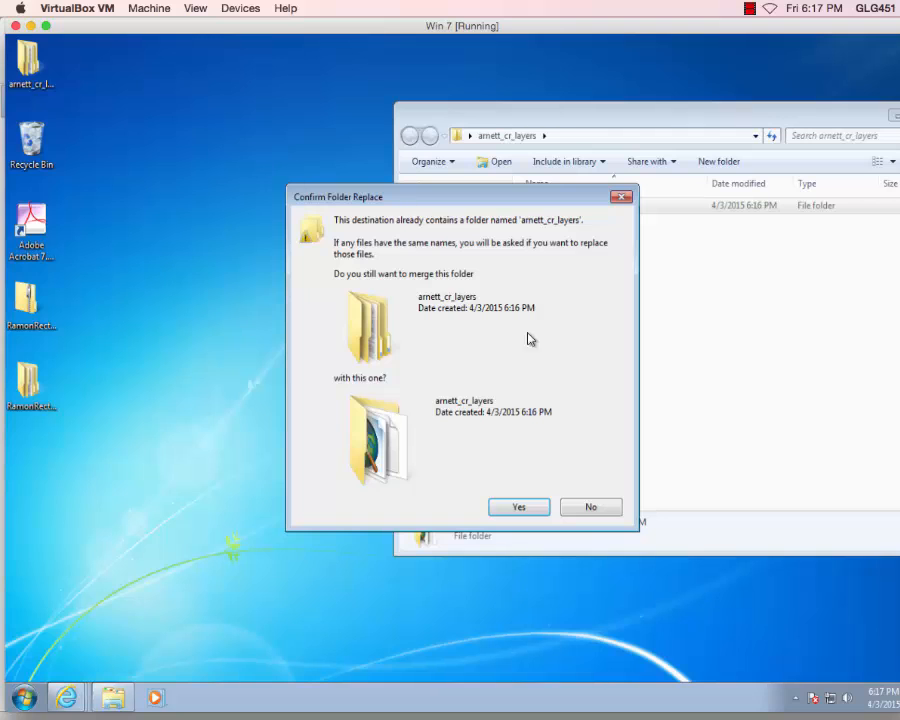
{"action": "left_click", "coordinate": [590, 509]}
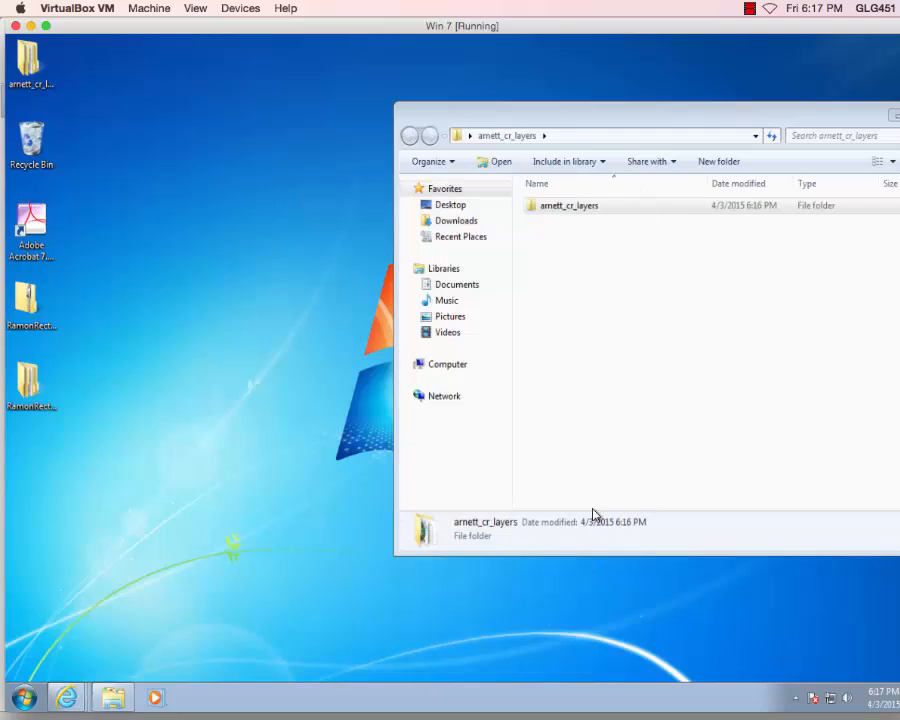
Rename the inner folder to arnett_cr_layers_arrowsmith.
{"action": "left_click", "coordinate": [594, 210]}
{"action": "right_click", "coordinate": [594, 210]}
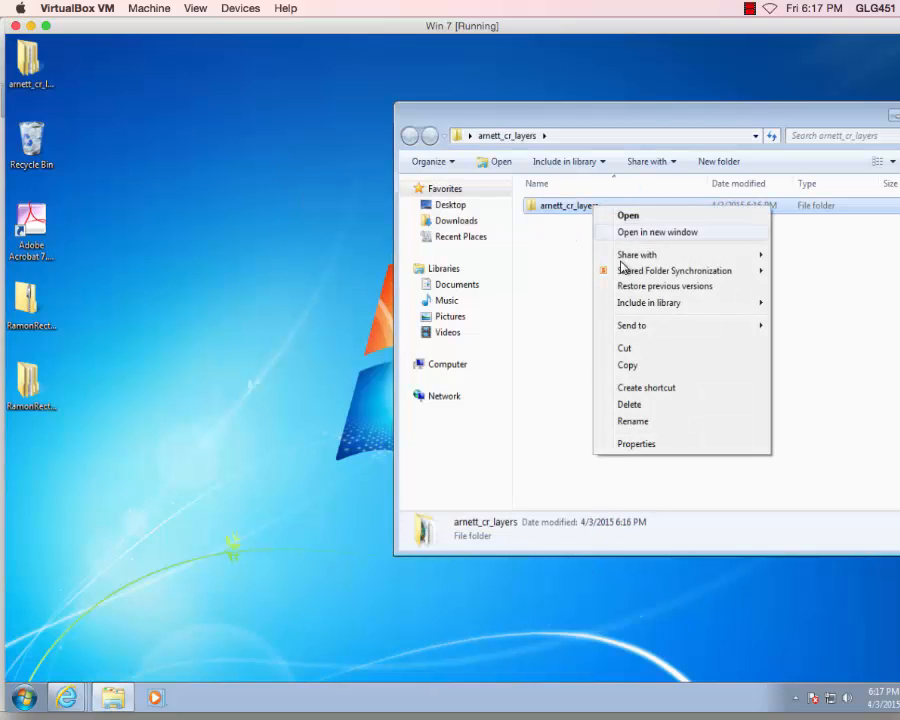
{"action": "left_click", "coordinate": [630, 420]}
{"action": "left_click", "coordinate": [603, 205]}
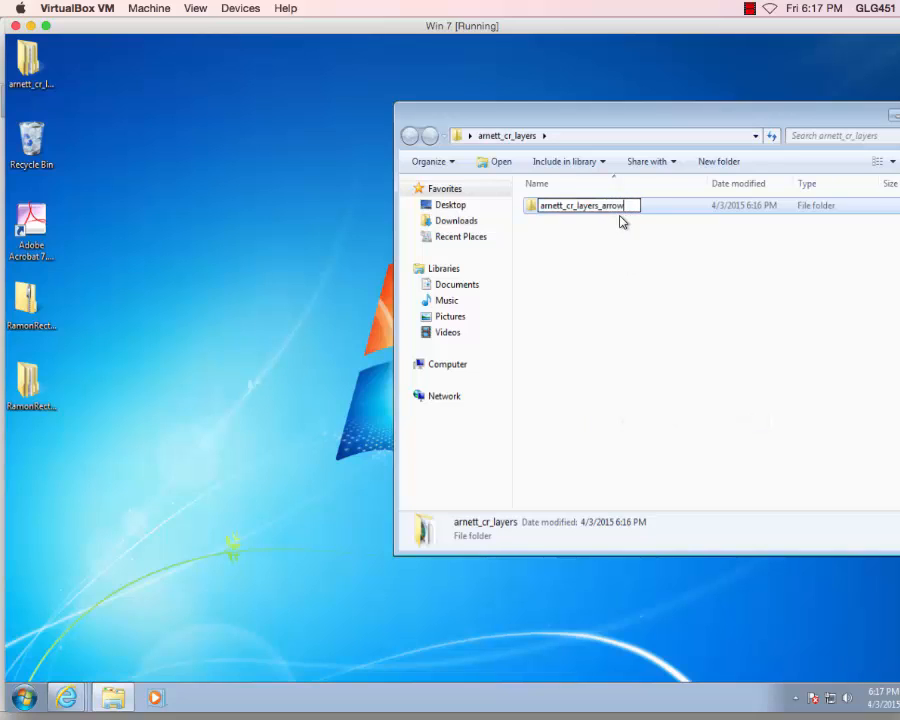
{"action": "key", "text": "BackSpace"}
{"action": "type", "text": "s"}
{"action": "key", "text": "BackSpace"}
{"action": "key", "text": "BackSpace"}
{"action": "type", "text": "smith"}
{"action": "key", "text": "Return"}
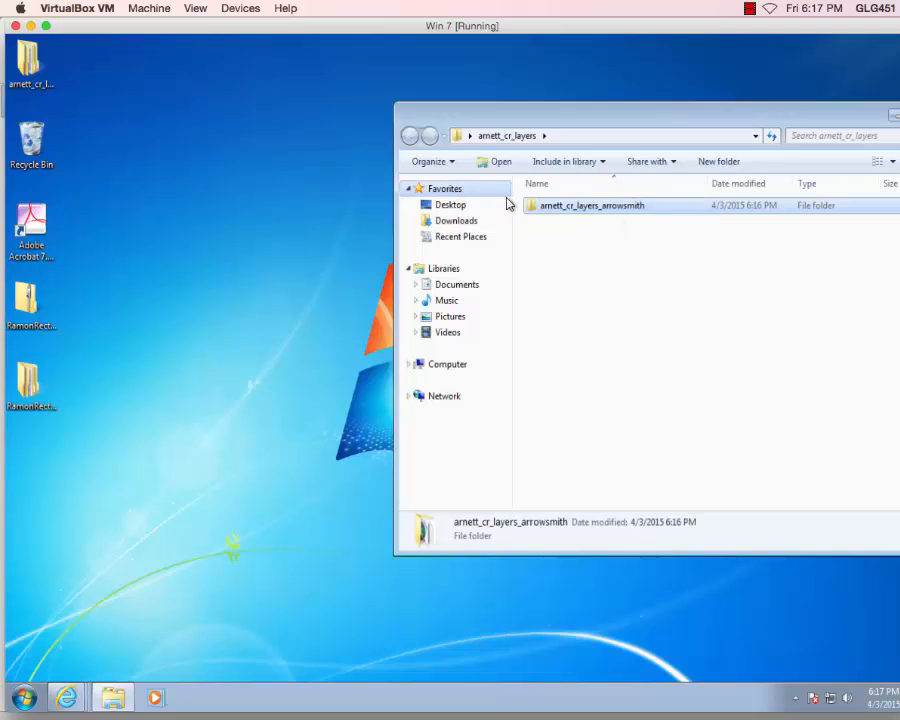
Move the renamed folder onto the desktop and recycle the empty arnett_cr_layers folder.
{"action": "left_click_drag", "start_coordinate": [531, 207], "coordinate": [206, 148]}
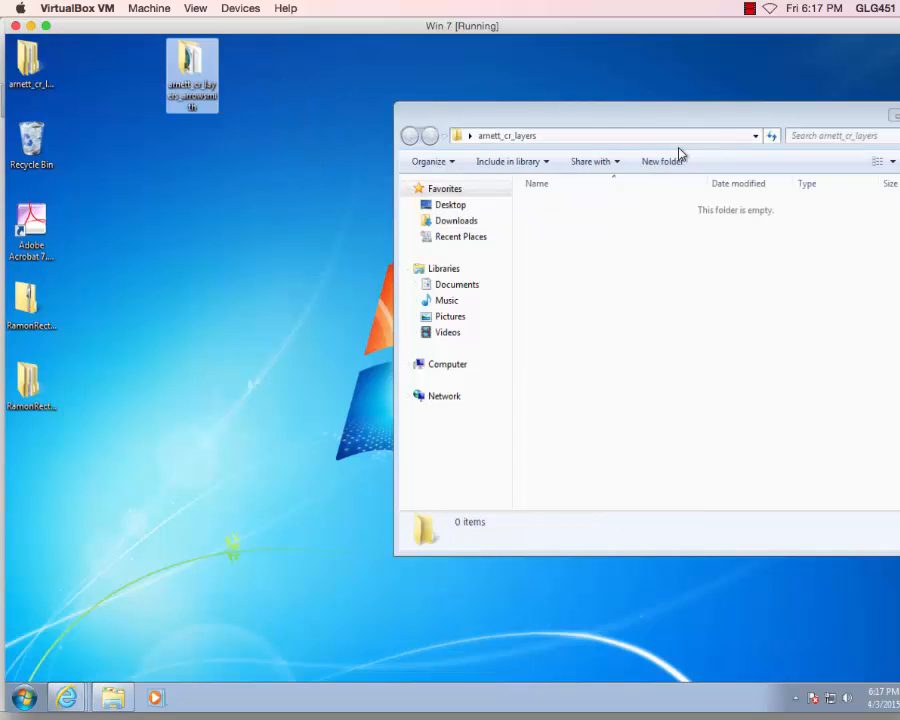
{"action": "left_click", "coordinate": [772, 142]}
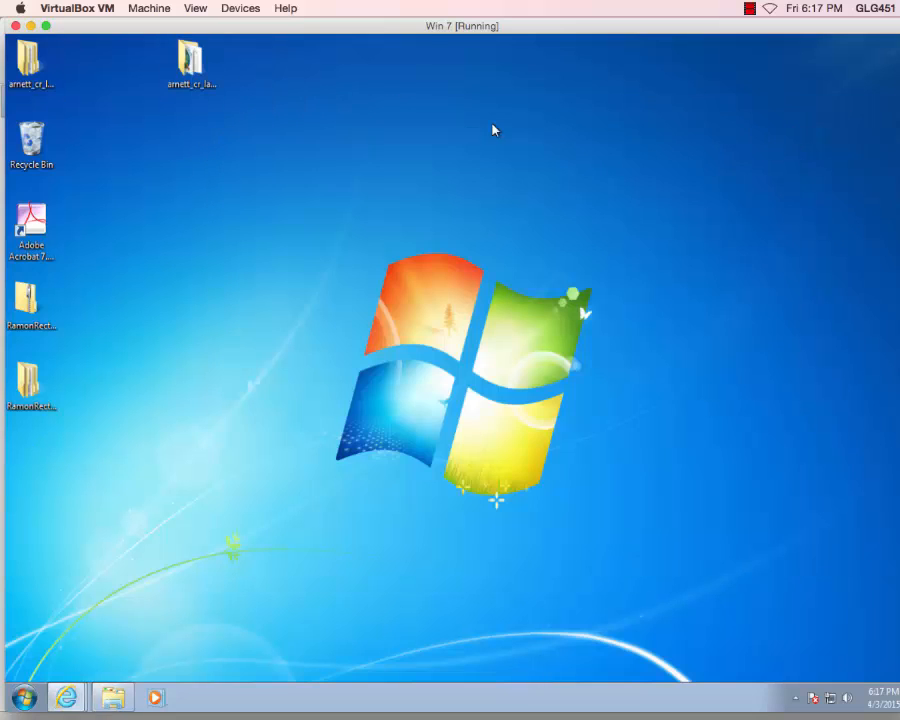
{"action": "left_click_drag", "start_coordinate": [17, 50], "coordinate": [31, 142]}
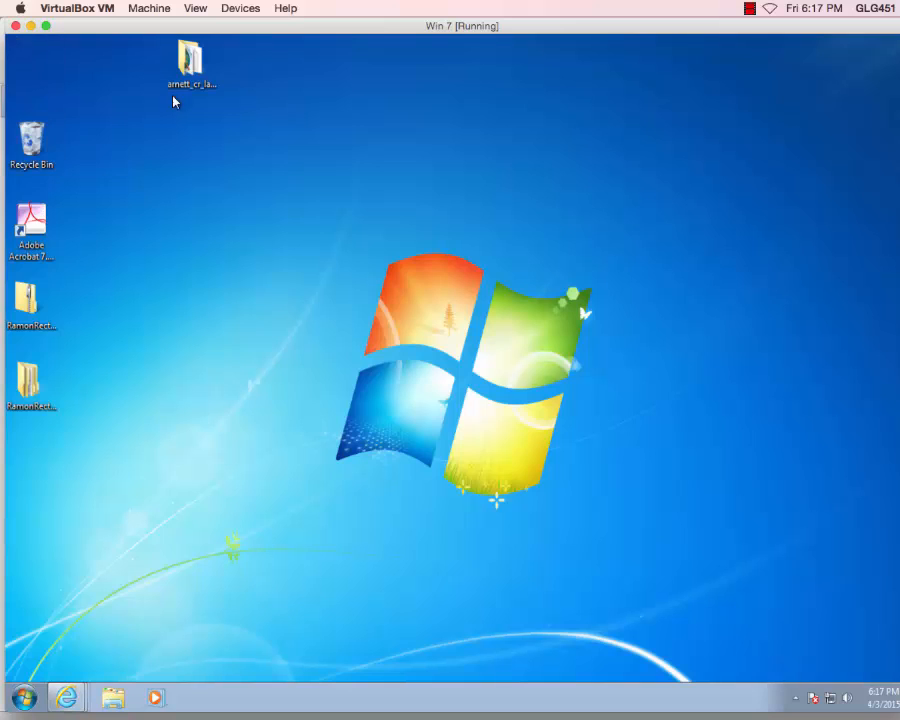
{"action": "left_click", "coordinate": [213, 90]}
Recycle the duplicate RamonRectifiedMap folder and arrange the remaining folders together mid-desktop.
{"action": "left_click_drag", "start_coordinate": [213, 90], "coordinate": [373, 248]}
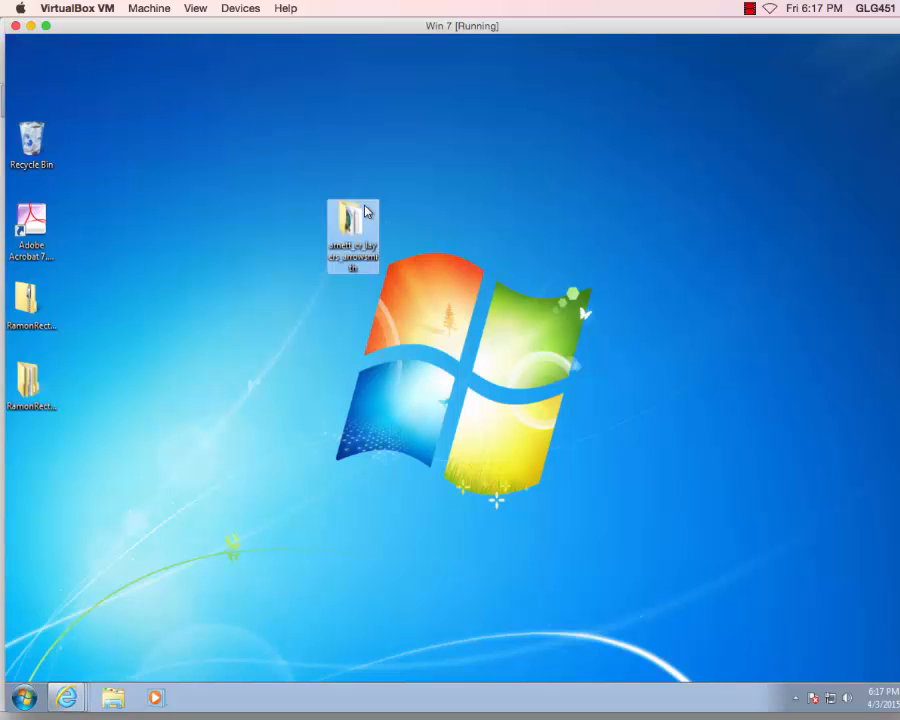
{"action": "left_click", "coordinate": [24, 316]}
{"action": "left_click_drag", "start_coordinate": [24, 316], "coordinate": [40, 145]}
{"action": "left_click", "coordinate": [28, 378]}
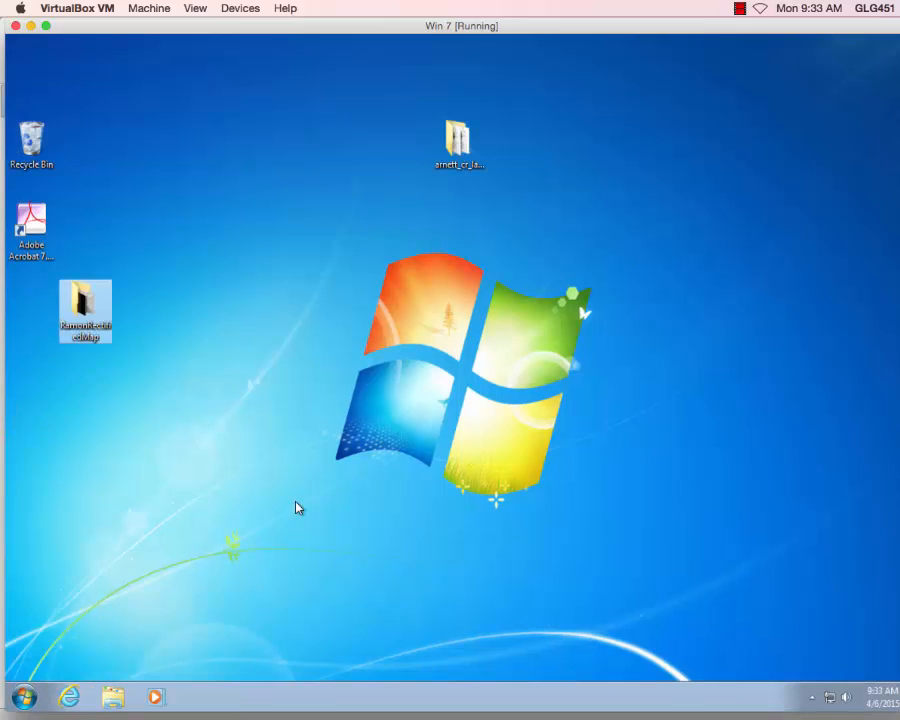
{"action": "left_click", "coordinate": [460, 142]}
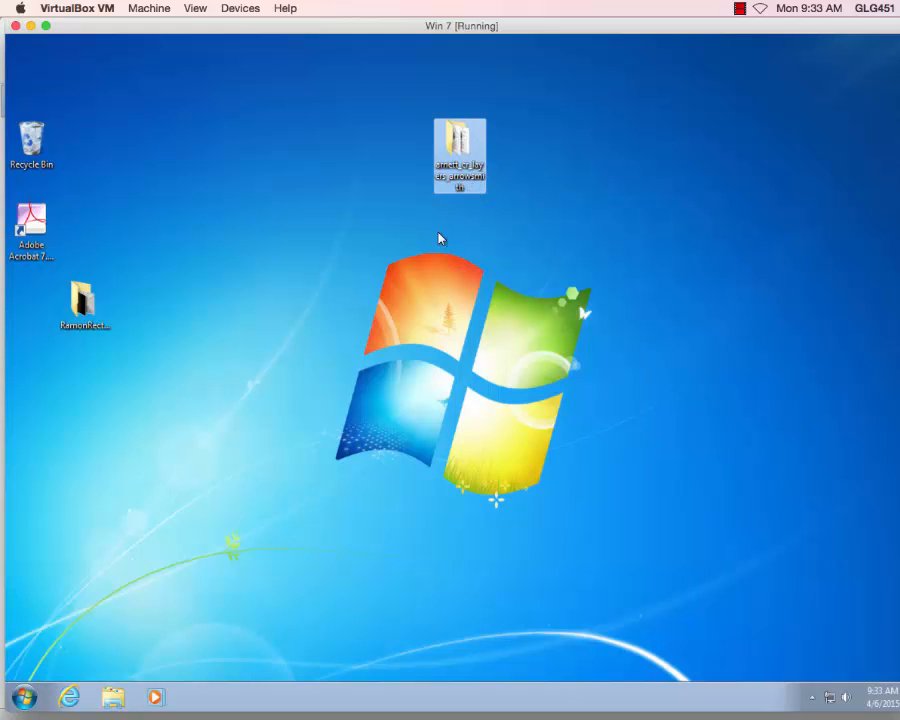
{"action": "left_click_drag", "start_coordinate": [82, 300], "coordinate": [474, 272]}
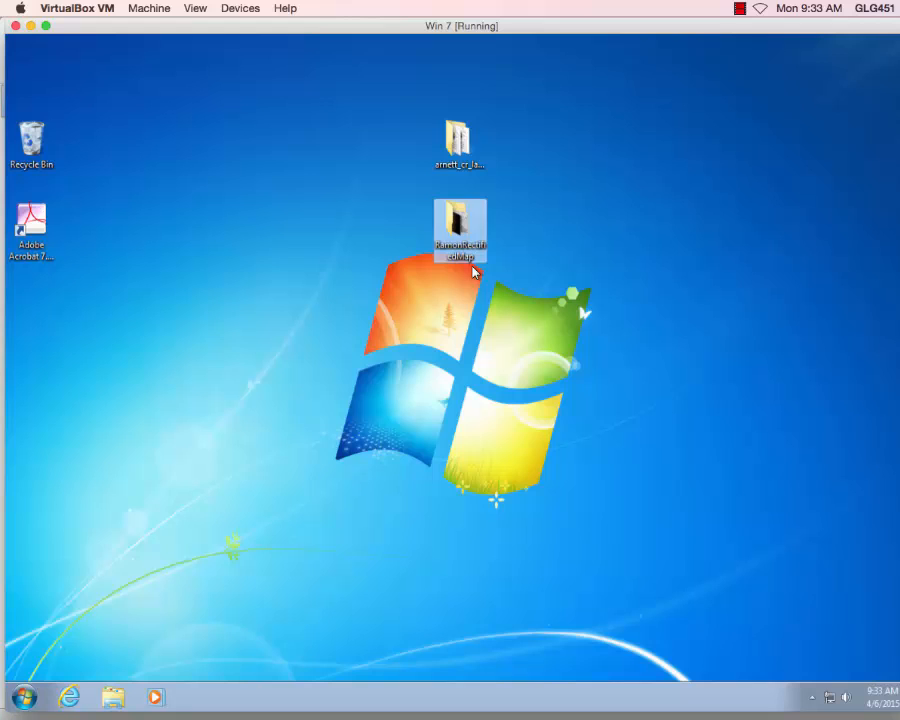
Open the arnett_cr_geo1 map document from the arnett_cr_layers_arrowsmith folder.
{"action": "double_click", "coordinate": [462, 152]}
{"action": "left_click", "coordinate": [360, 524]}
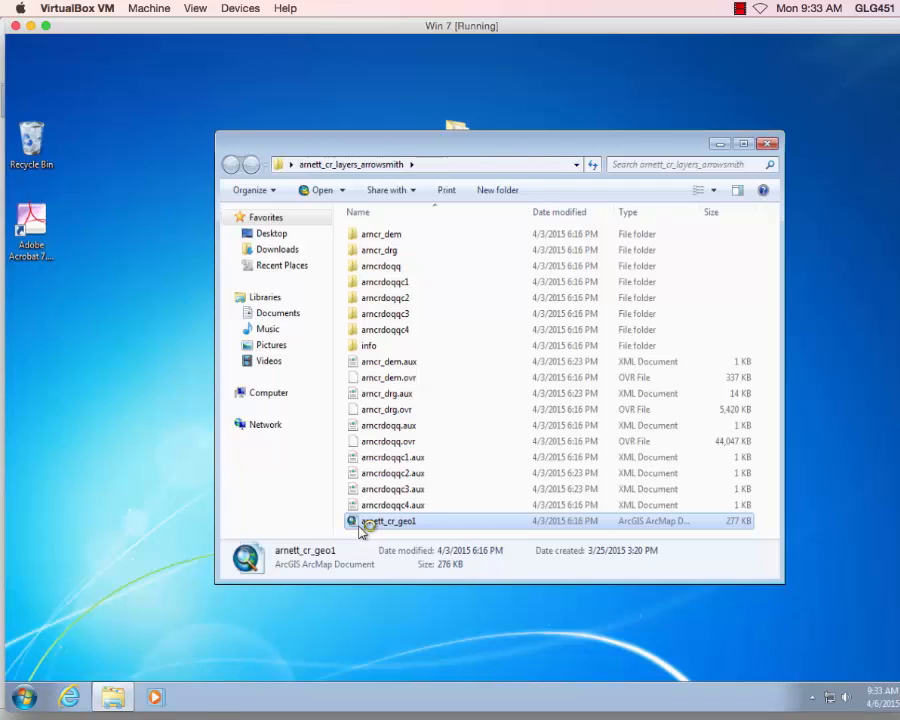
{"action": "double_click", "coordinate": [360, 522]}
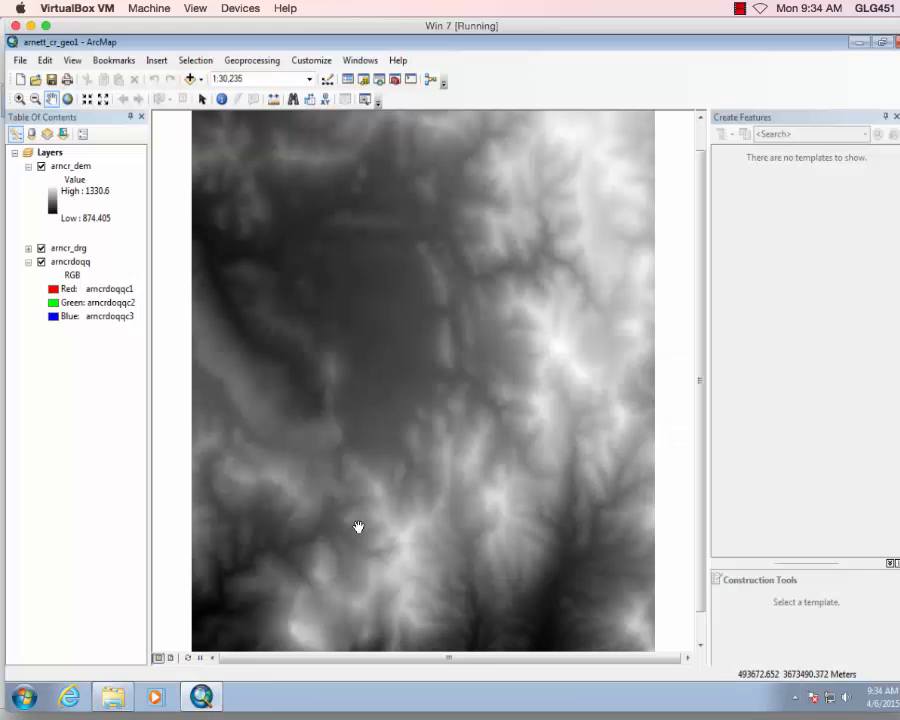
Uncheck arncr_dem in the Table of Contents to reveal the arncr_drg topo map.
{"action": "left_click", "coordinate": [41, 167]}
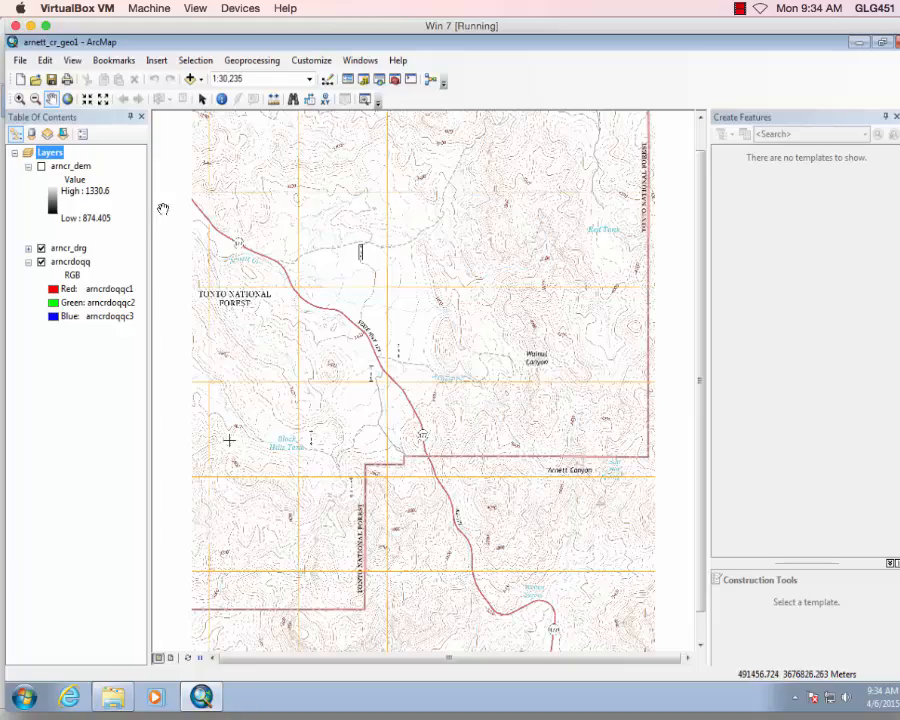
Connect the Desktop folder and add 2015_HN_ArnettMappingRectify.tif from RamonRectifiedMap.
{"action": "left_click", "coordinate": [190, 79]}
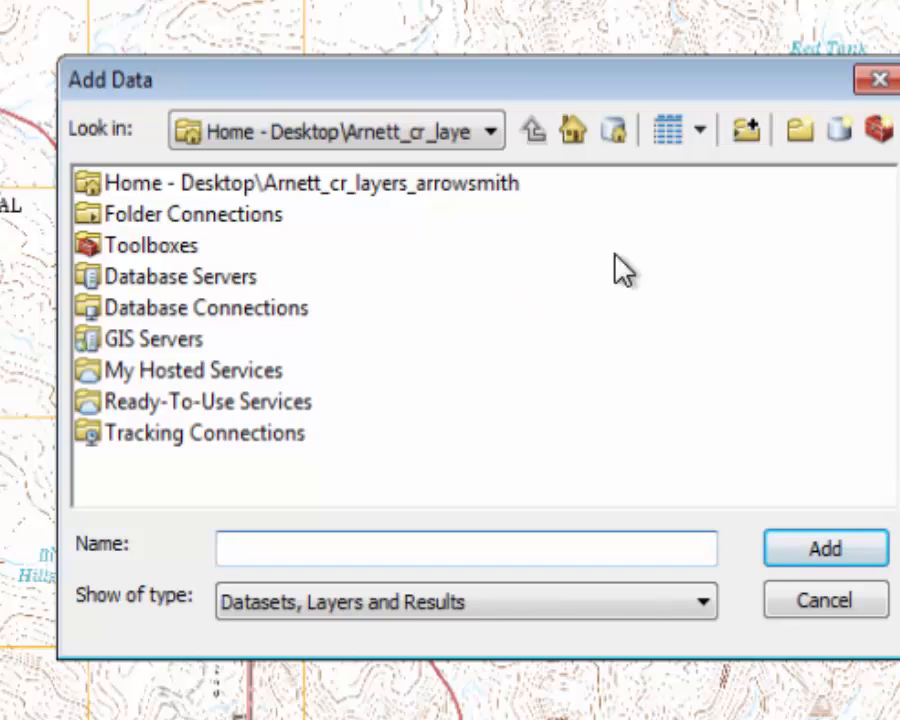
{"action": "left_click", "coordinate": [746, 131]}
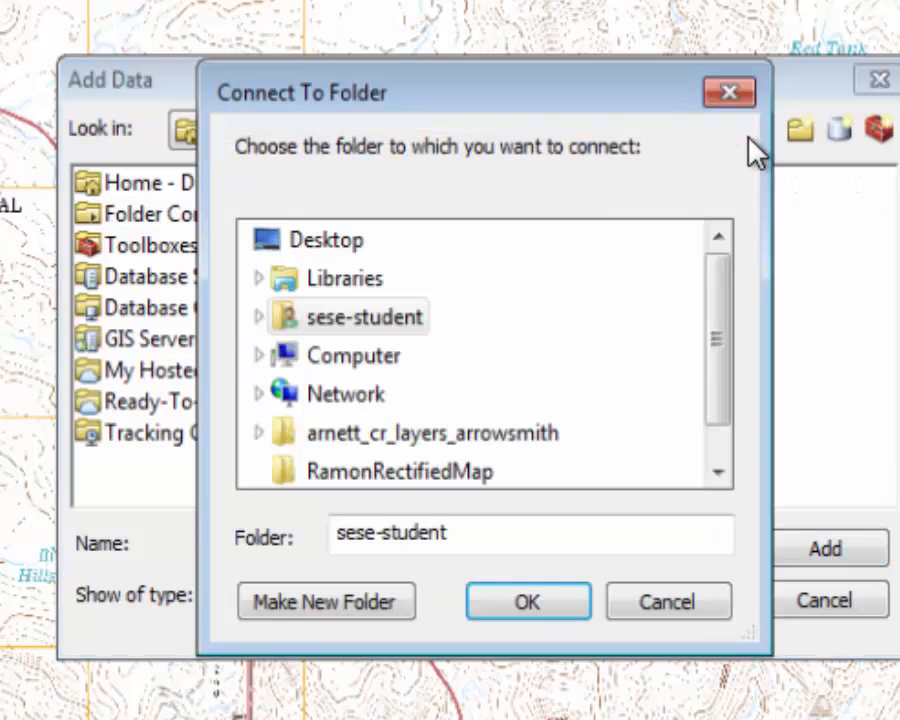
{"action": "left_click", "coordinate": [281, 250]}
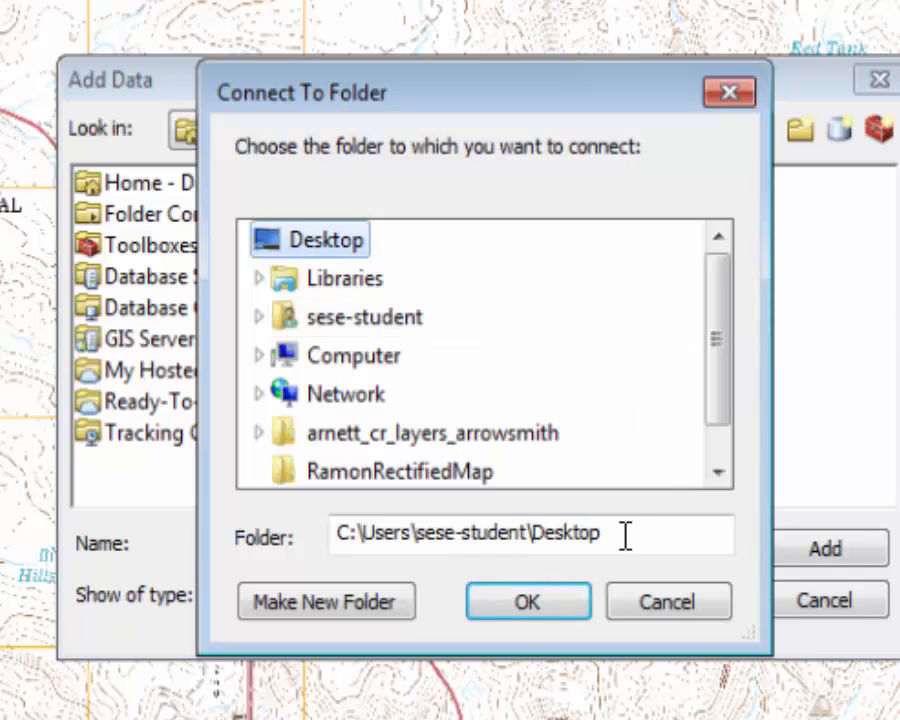
{"action": "left_click", "coordinate": [533, 602]}
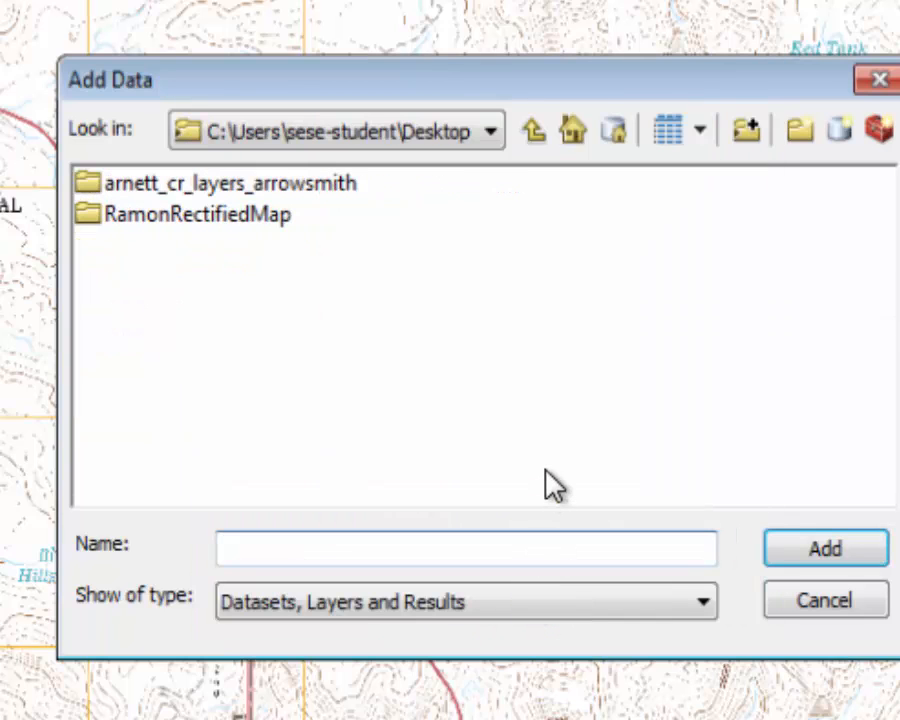
{"action": "double_click", "coordinate": [101, 220]}
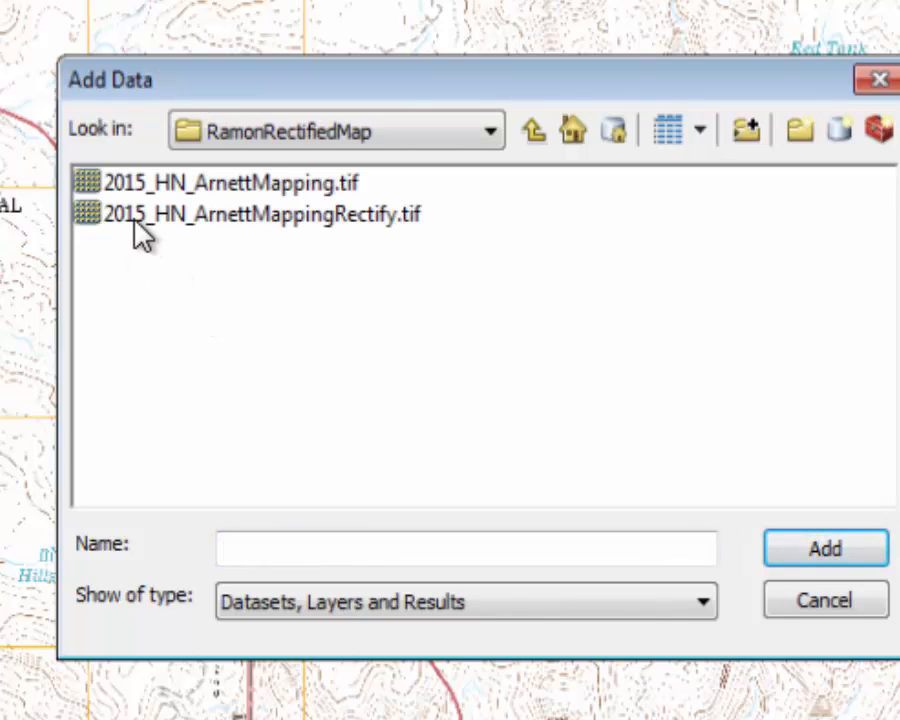
{"action": "left_click", "coordinate": [136, 222]}
{"action": "left_click", "coordinate": [824, 549]}
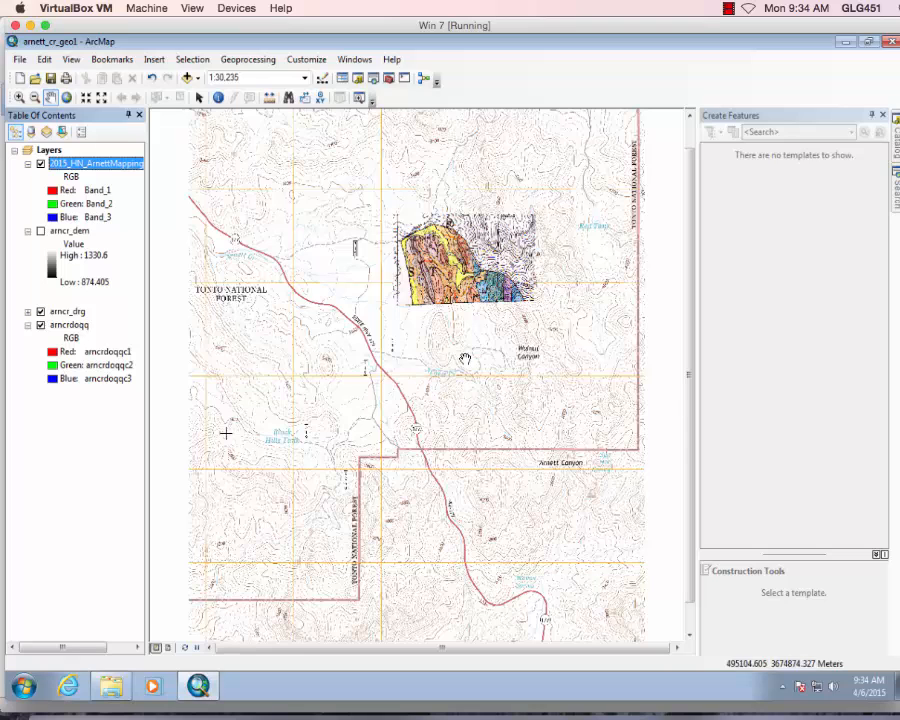
Zoom in with a box around the rectified geologic map north of Walnut Canyon.
{"action": "left_click", "coordinate": [17, 100]}
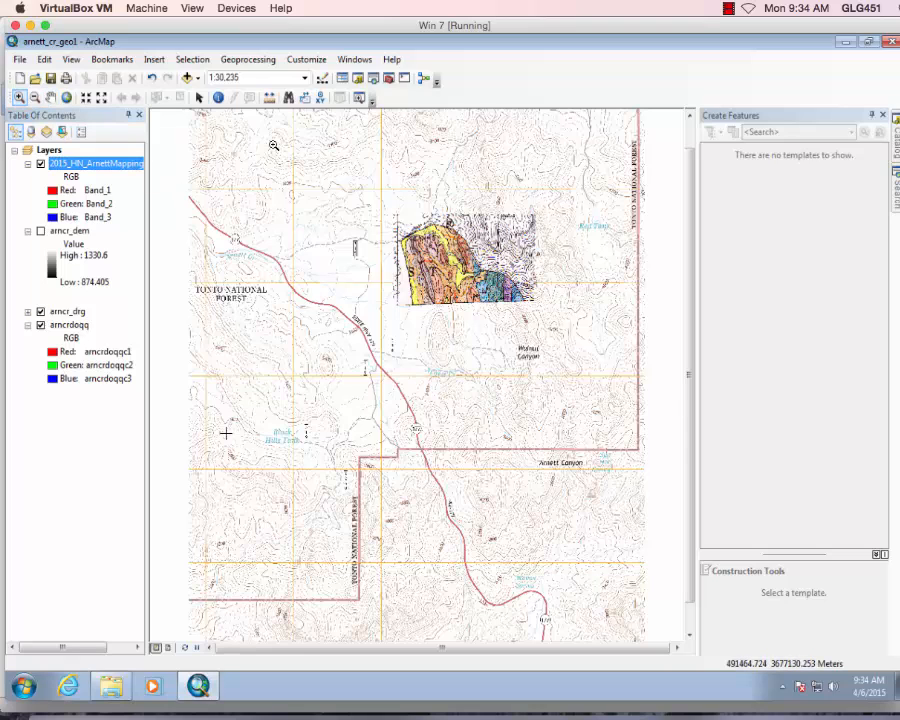
{"action": "mouse_move", "coordinate": [363, 188]}
{"action": "left_mouse_down"}
{"action": "mouse_move", "coordinate": [534, 301]}
{"action": "mouse_move", "coordinate": [555, 327]}
{"action": "left_mouse_up"}
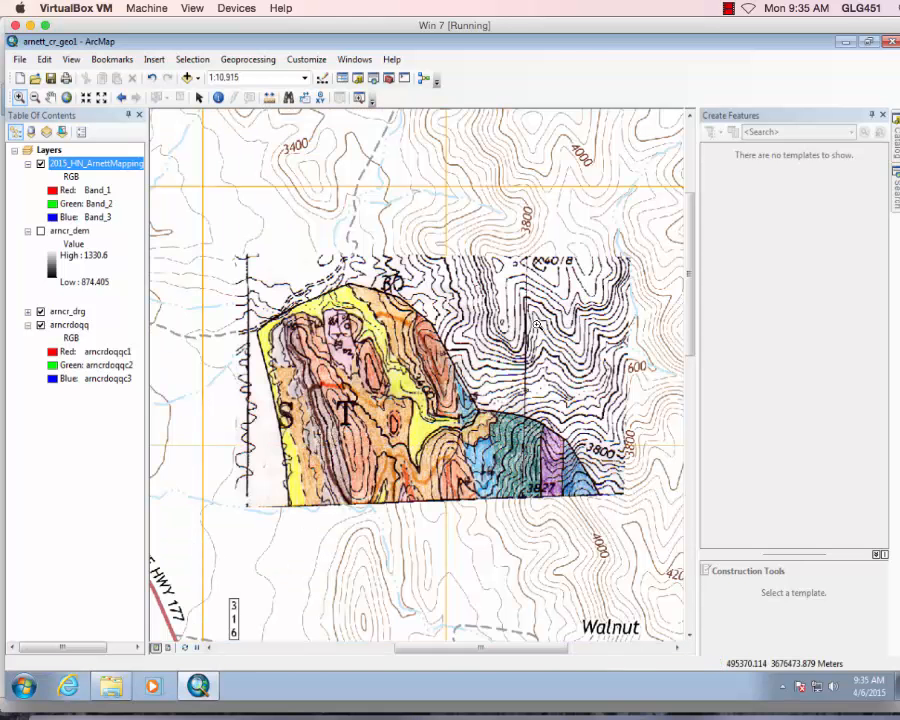
Save a copy to Desktop > RamonRectifiedMap, naming it arnett_cr_geo_arrowsmith.mxd.
{"action": "left_click", "coordinate": [18, 60]}
{"action": "left_click", "coordinate": [48, 127]}
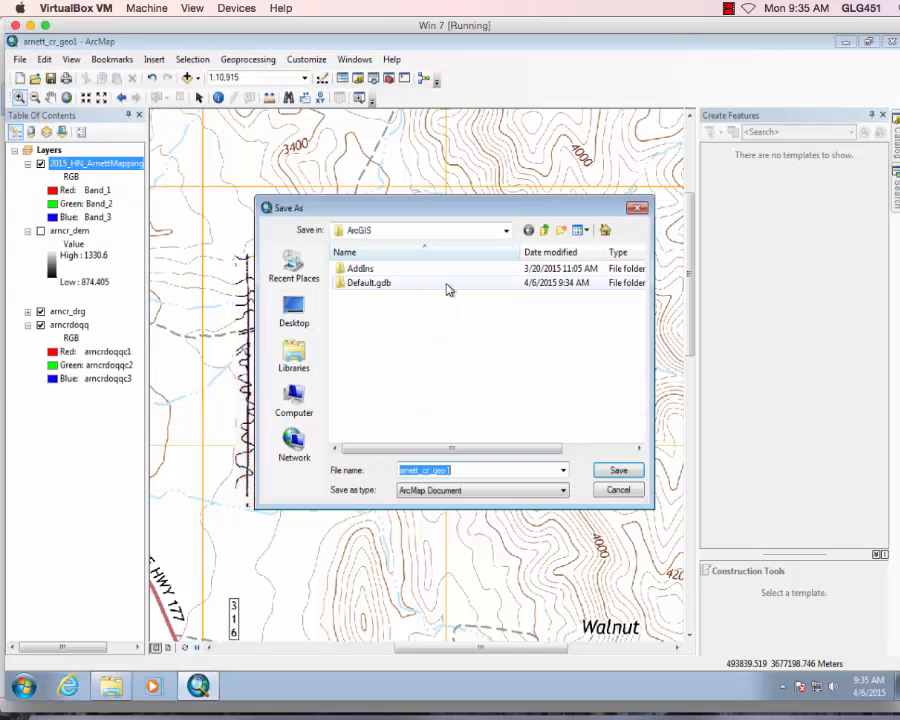
{"action": "left_click", "coordinate": [294, 312]}
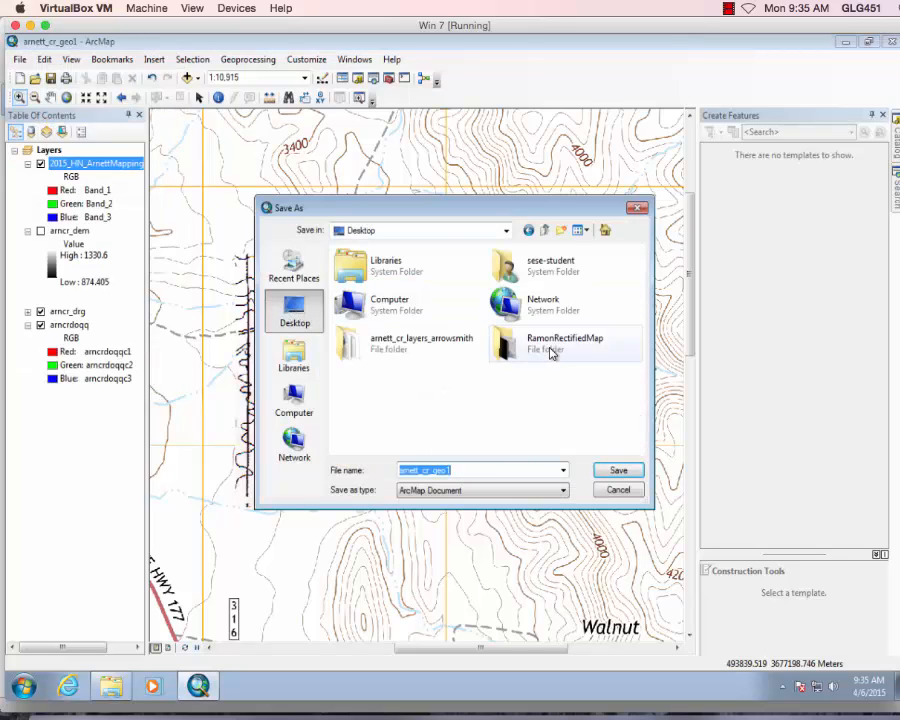
{"action": "double_click", "coordinate": [550, 352]}
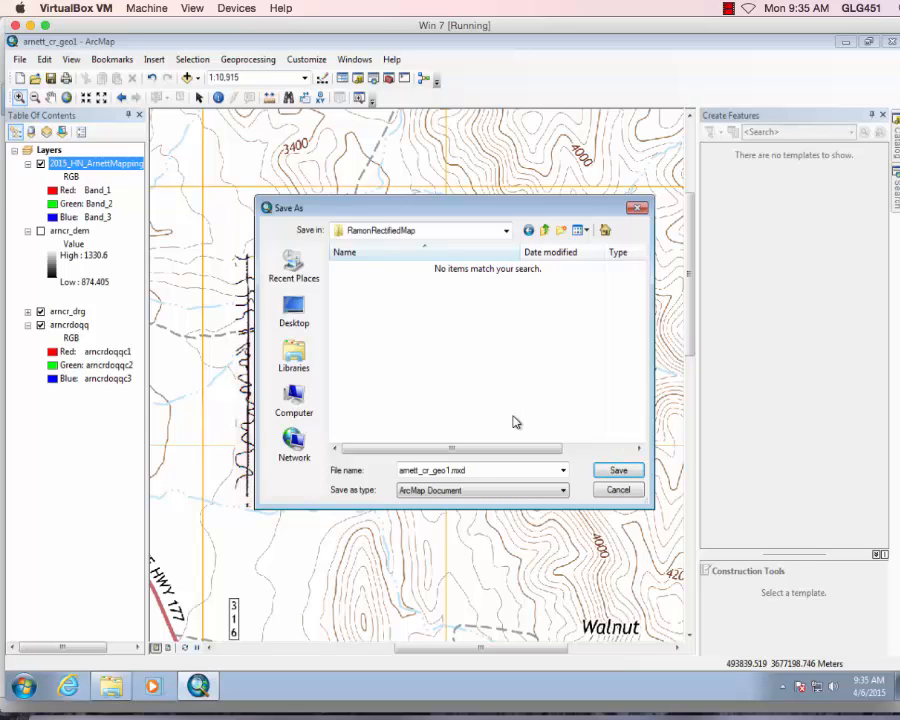
{"action": "double_click", "coordinate": [446, 469]}
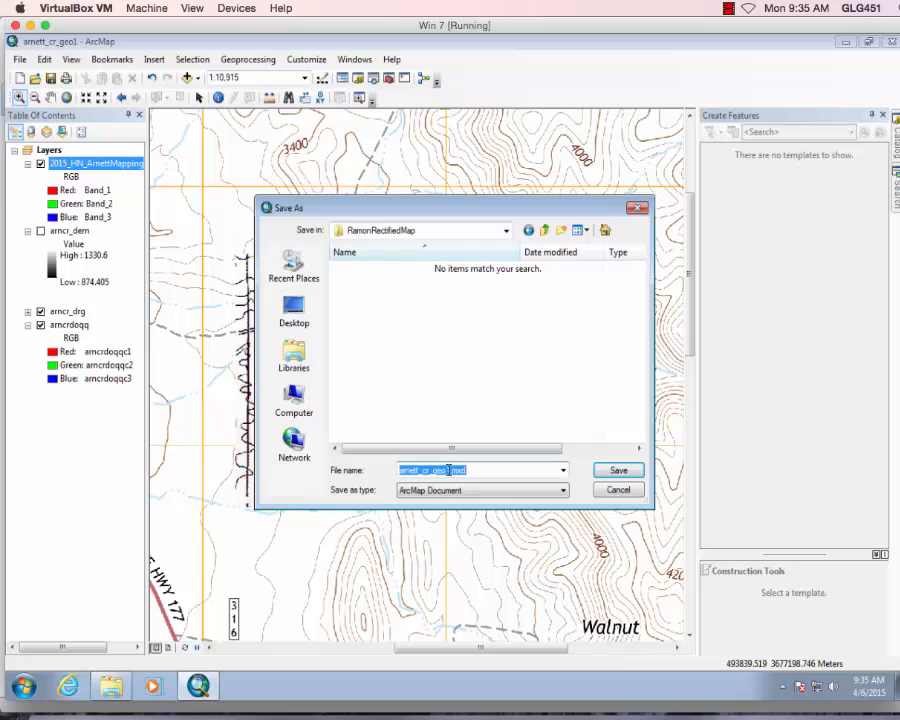
{"action": "left_click", "coordinate": [447, 470]}
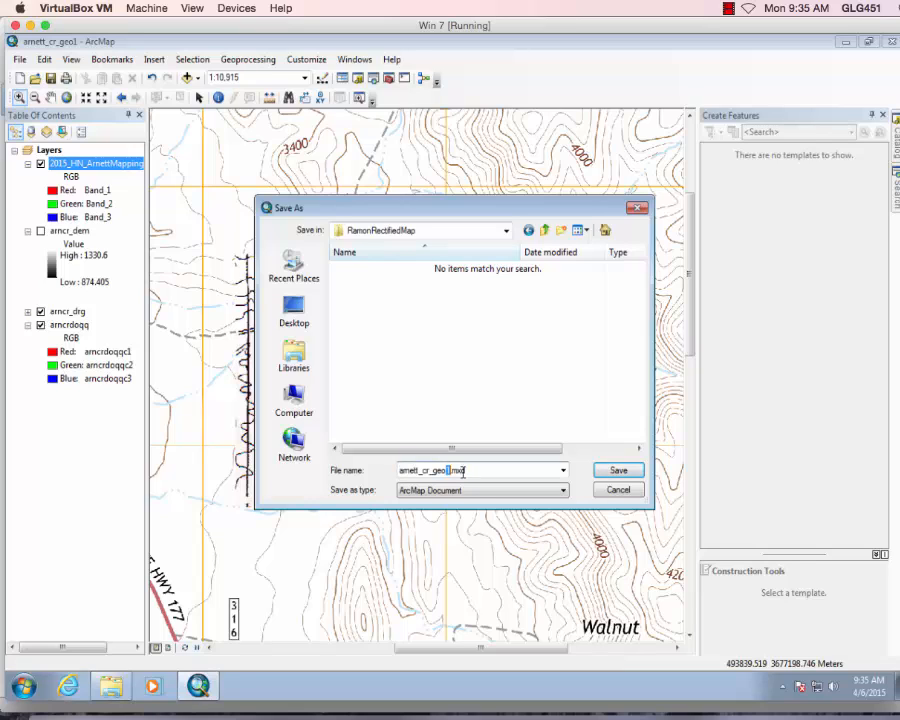
{"action": "type", "text": "_arrowsmith"}
Save the document and open RamonRectifiedMap to find arnett_cr_geo_arrowsmith (288 KB).
{"action": "left_click", "coordinate": [618, 469]}
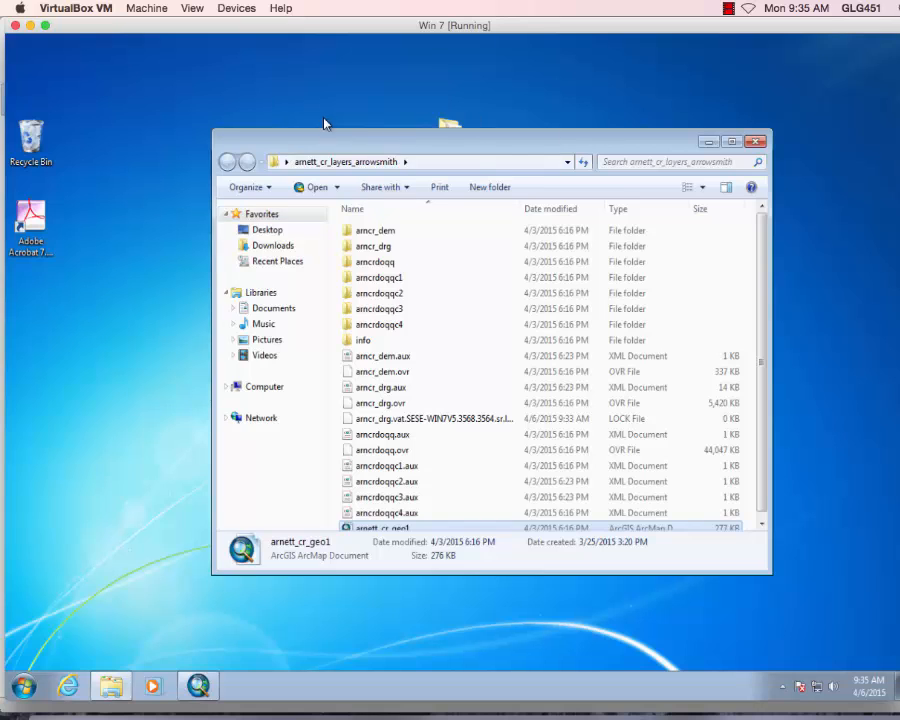
{"action": "left_click_drag", "start_coordinate": [494, 574], "coordinate": [494, 622]}
{"action": "left_click", "coordinate": [757, 141]}
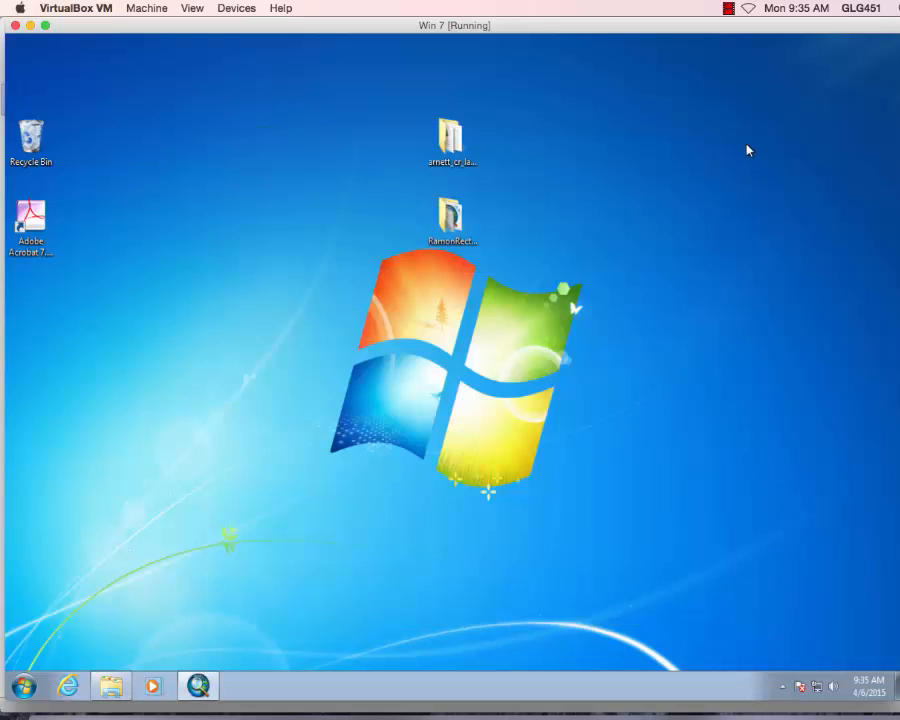
{"action": "left_click", "coordinate": [452, 222]}
{"action": "double_click", "coordinate": [452, 222]}
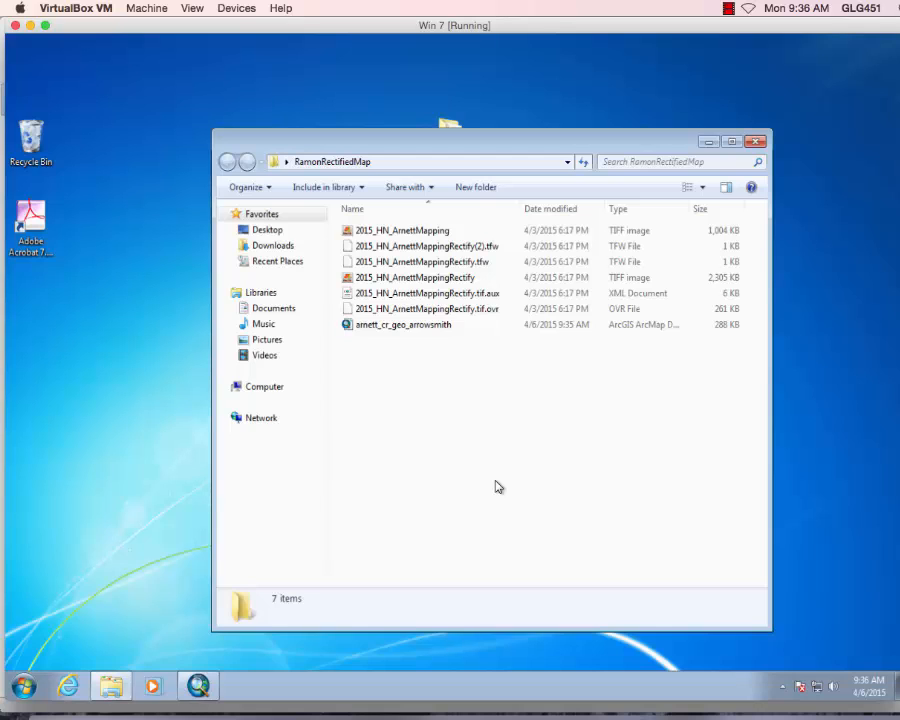
Open and then close the arnett_cr_layers_arrowsmith folder window.
{"action": "left_click_drag", "start_coordinate": [450, 123], "coordinate": [452, 75]}
{"action": "double_click", "coordinate": [450, 75]}
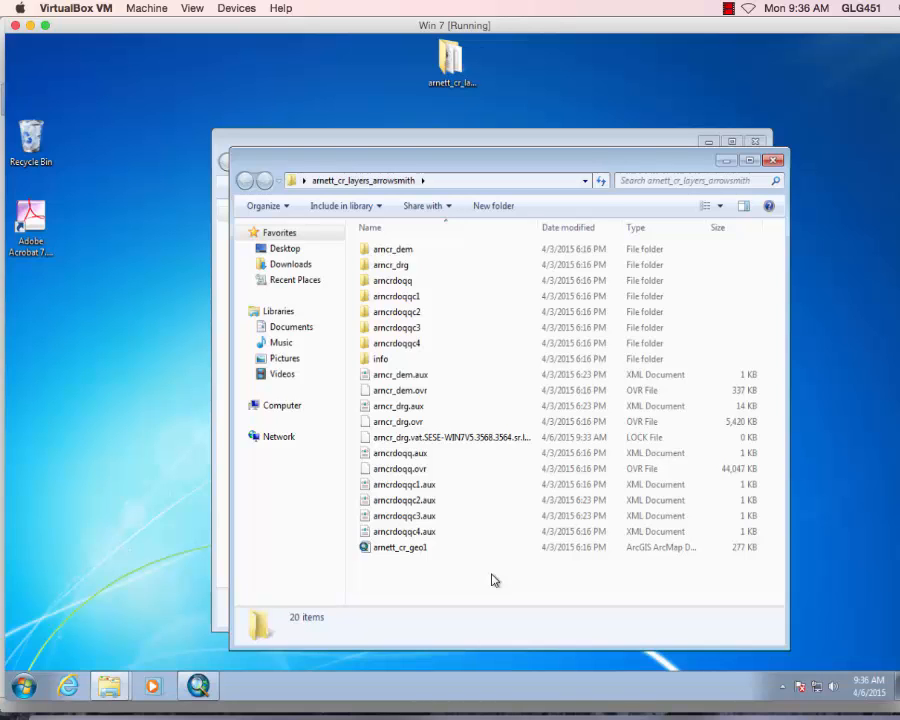
{"action": "left_click", "coordinate": [773, 160]}
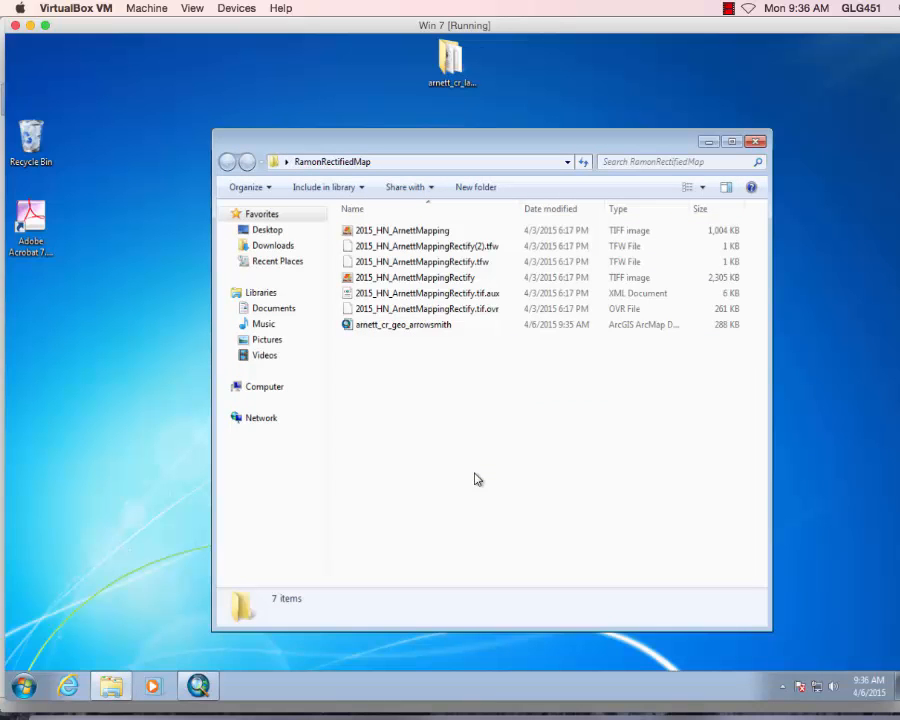